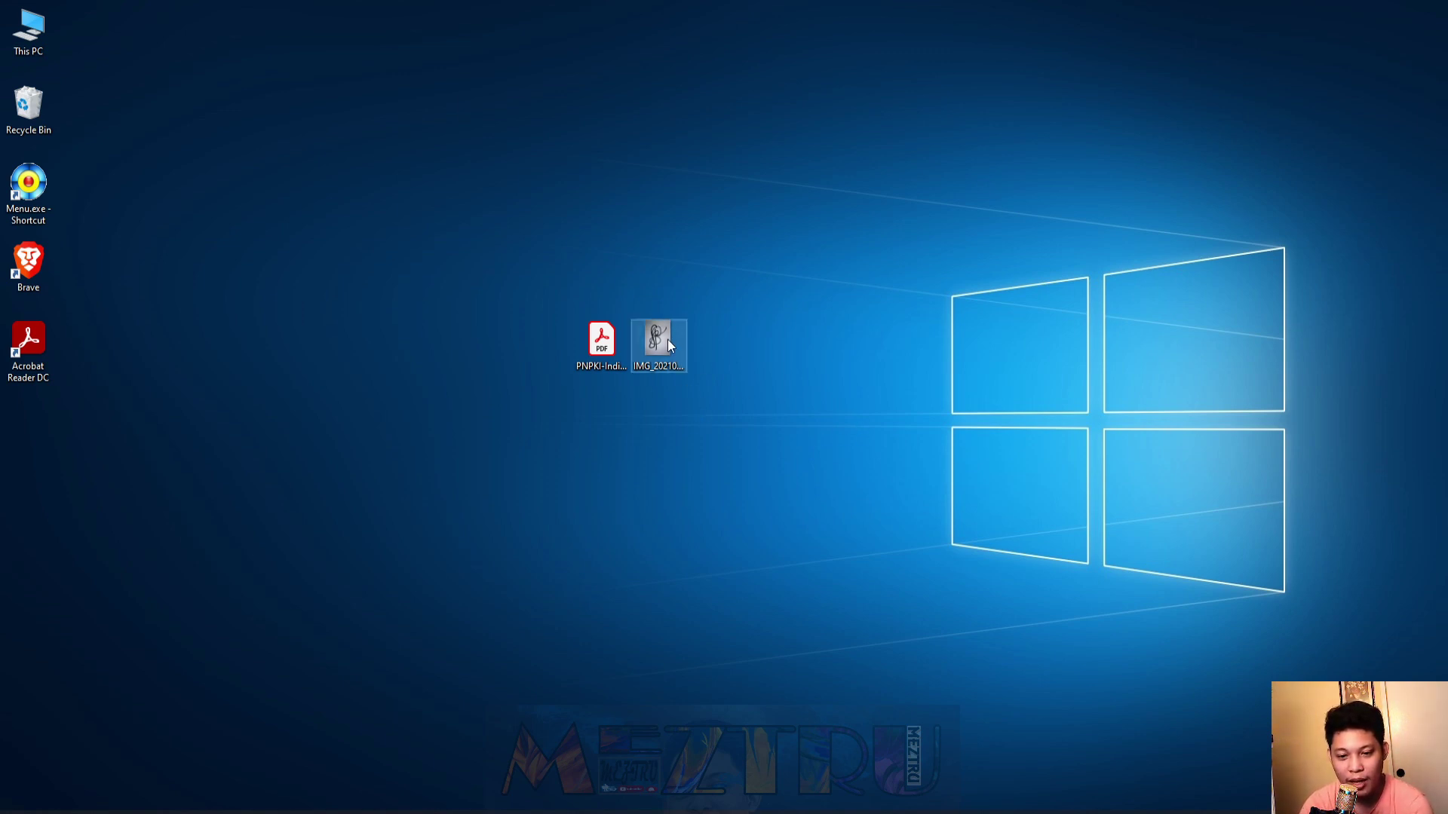
View the handwritten signature photo IMG_20210821_204701.jpg from the desktop and close the viewer.
{"action": "left_click", "coordinate": [667, 339]}
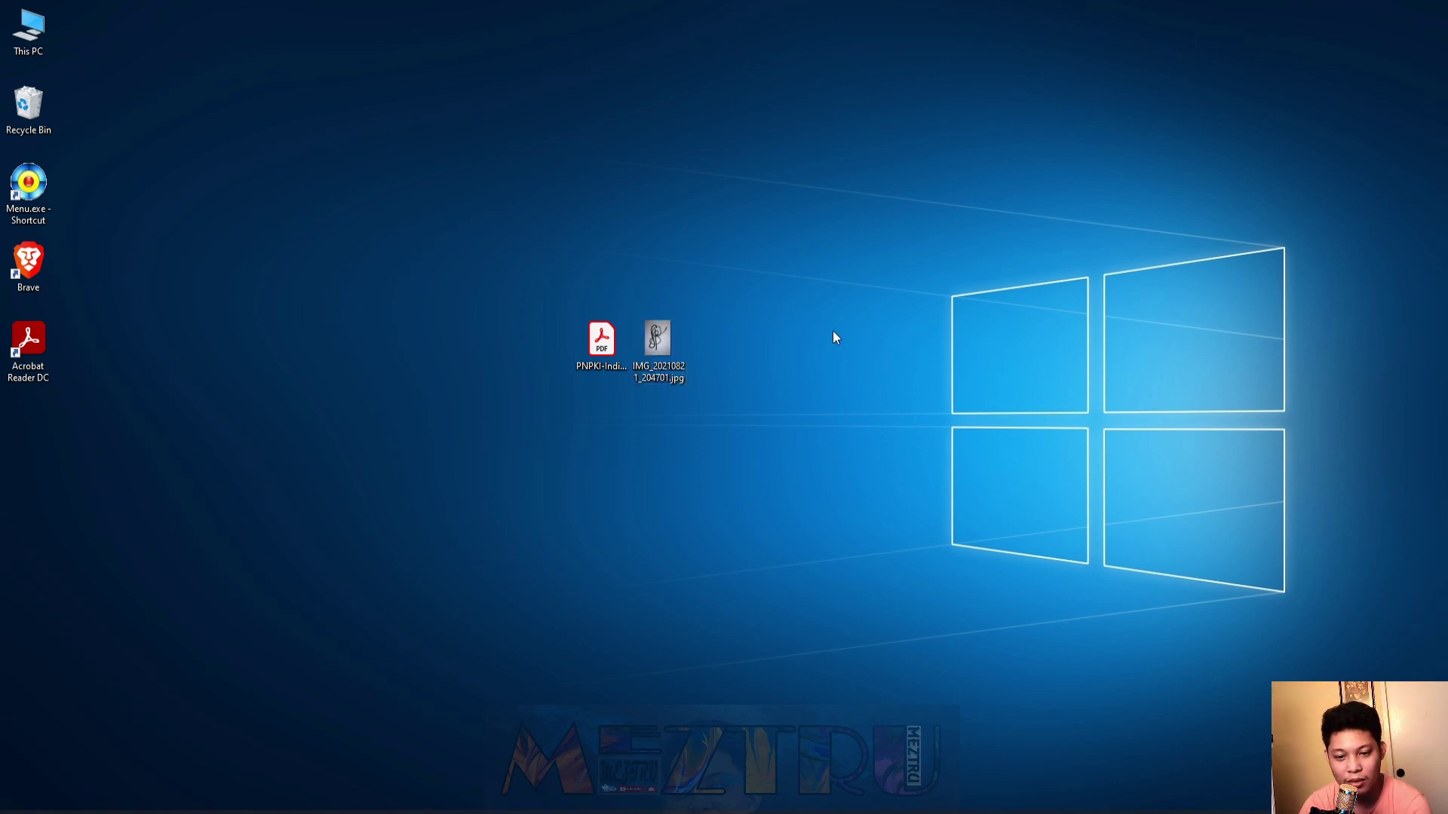
{"action": "double_click", "coordinate": [663, 338]}
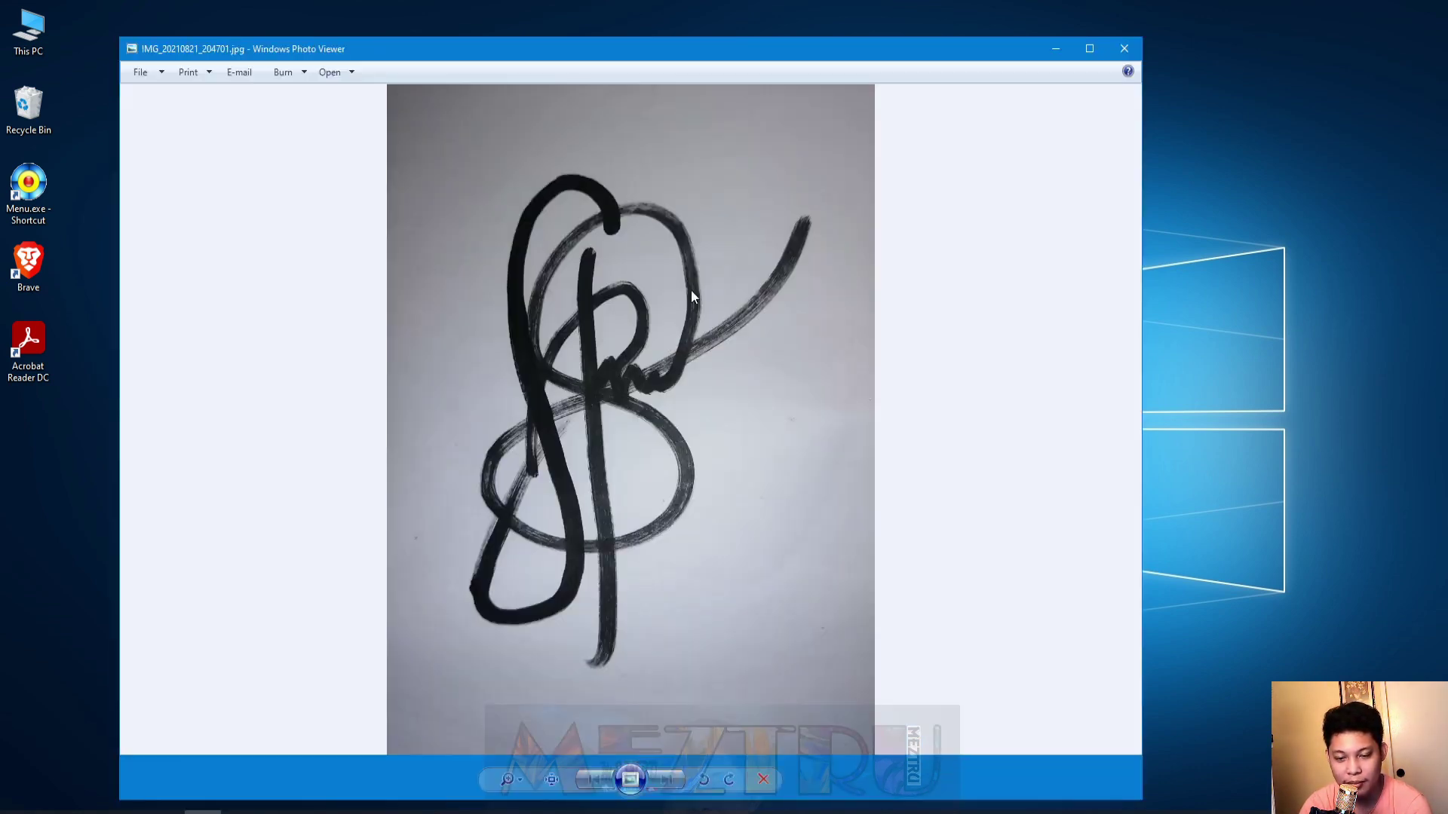
{"action": "left_click", "coordinate": [1114, 43]}
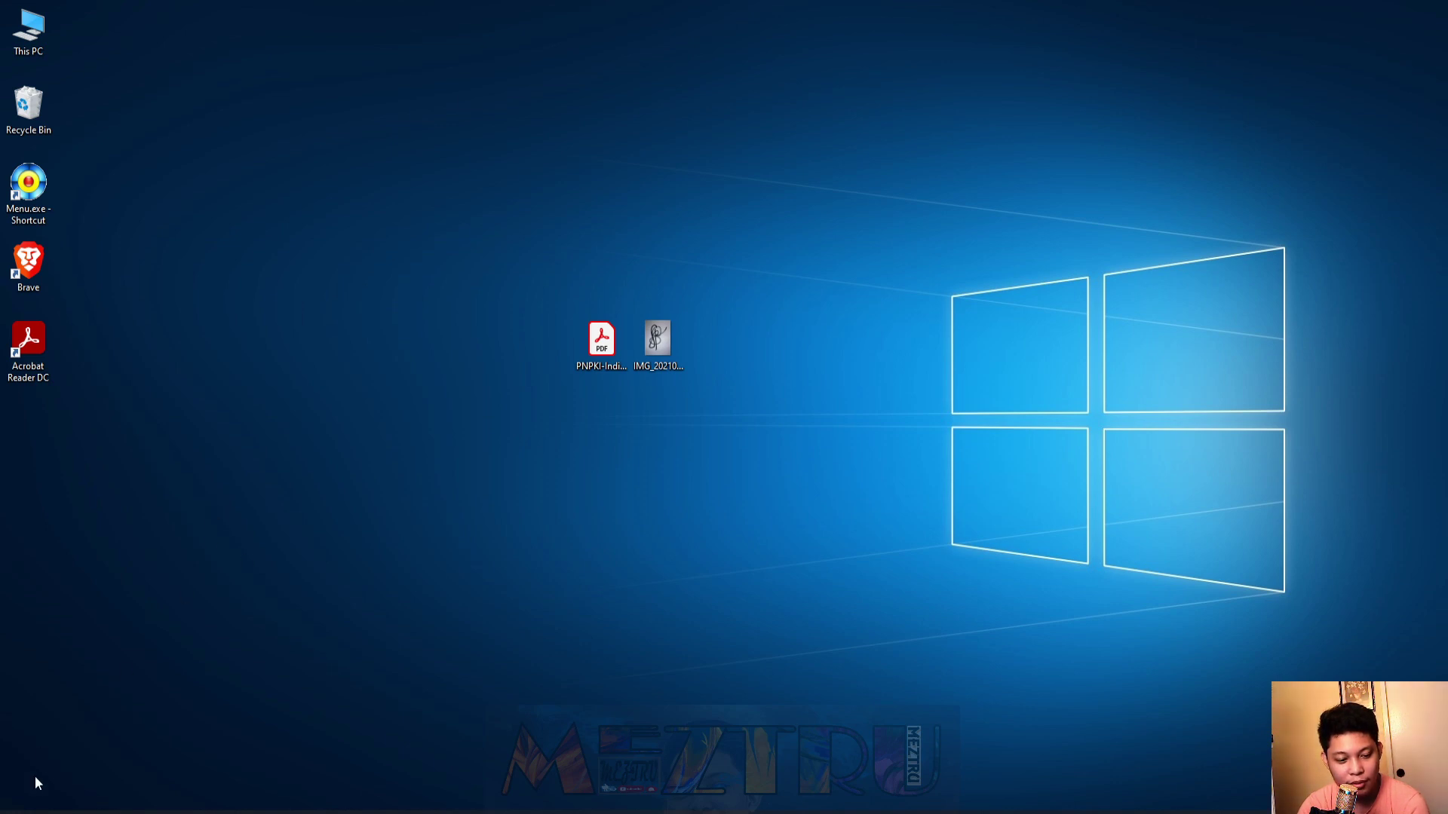
Launch PowerPoint with a blank presentation and minimize its window.
{"action": "key", "text": "super"}
{"action": "scroll", "coordinate": [160, 579], "scroll_direction": "down", "scroll_amount": 10}
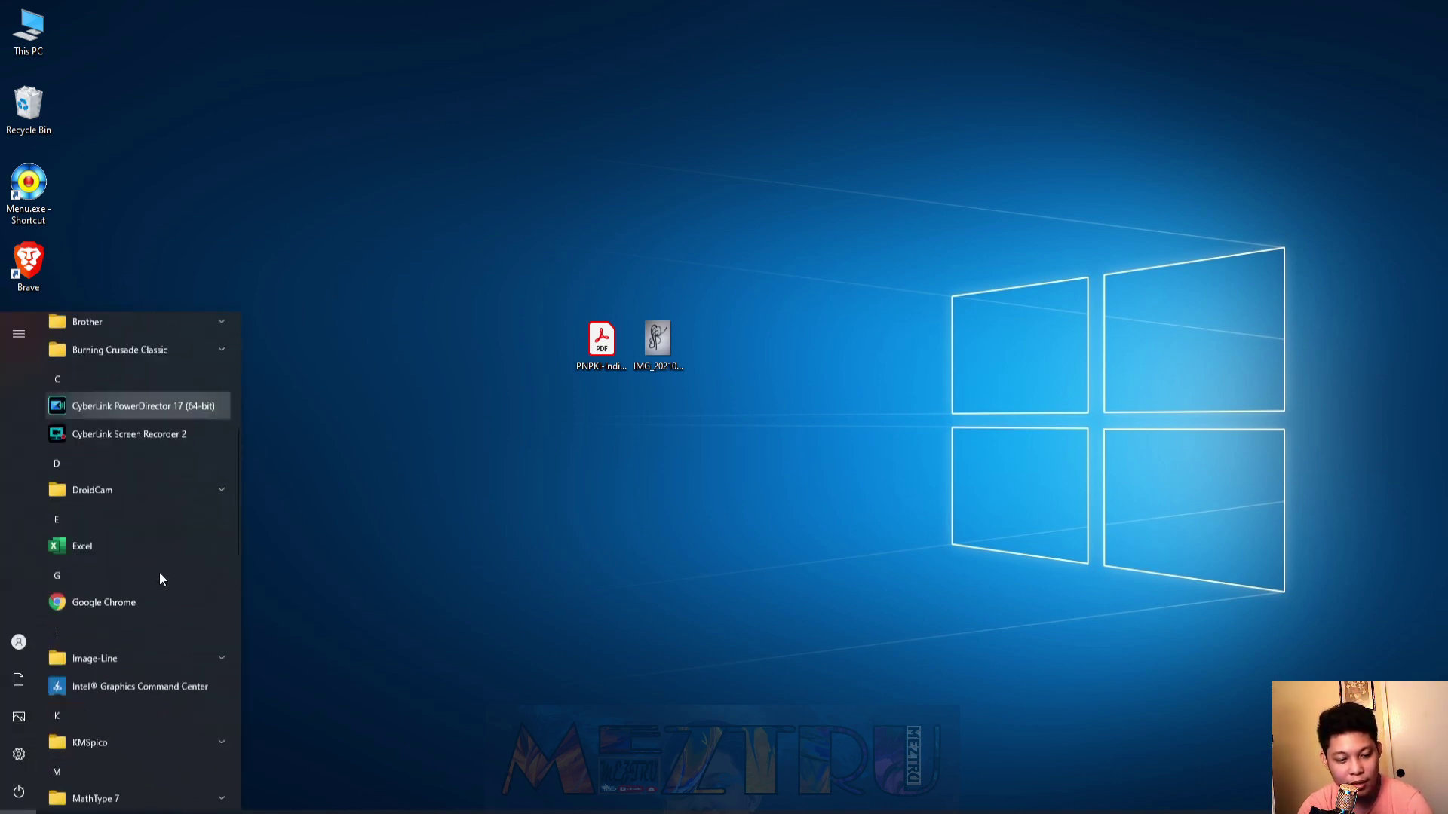
{"action": "scroll", "coordinate": [160, 572], "scroll_direction": "down", "scroll_amount": 3}
{"action": "left_click", "coordinate": [103, 650]}
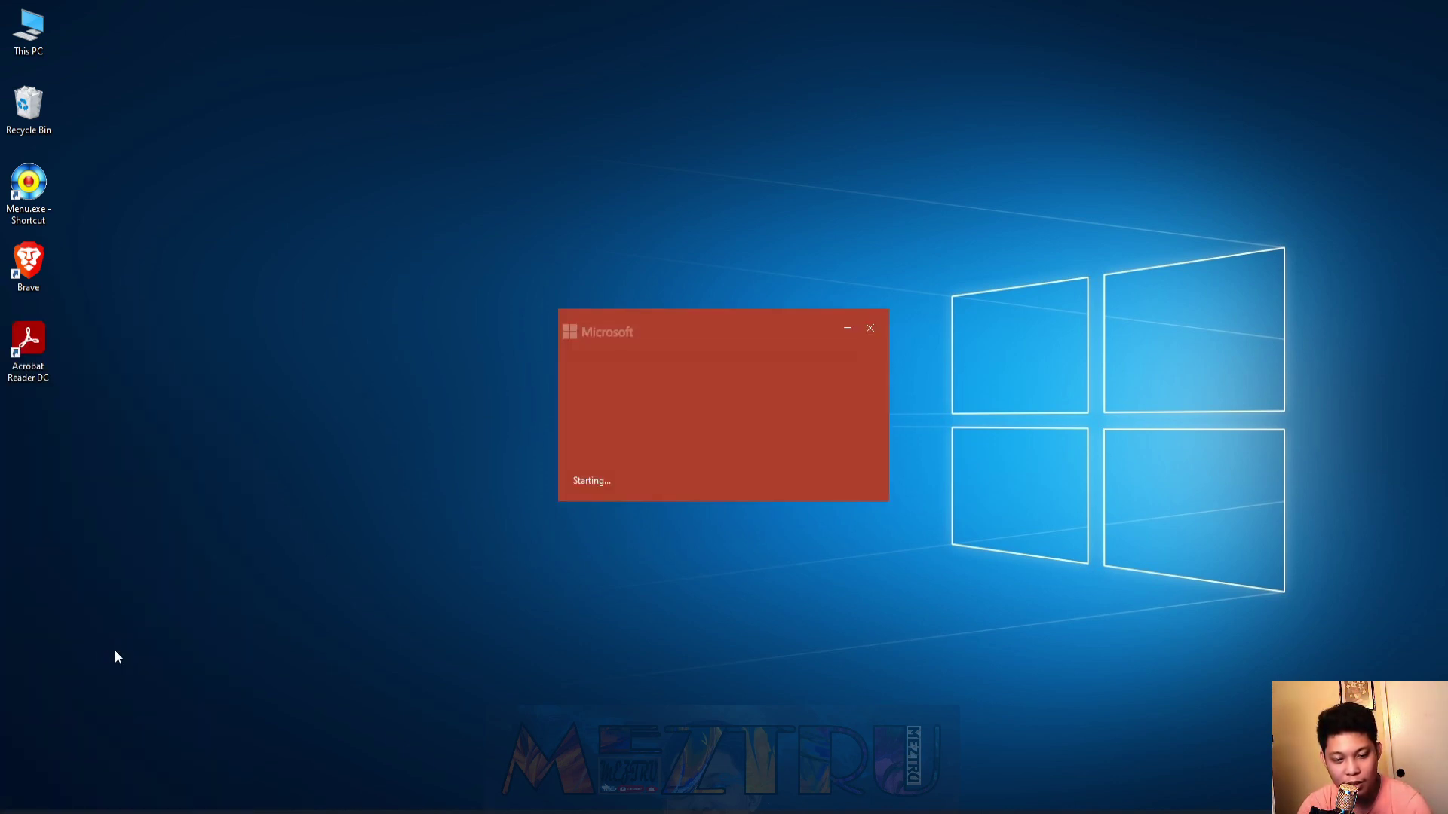
{"action": "key", "text": "Escape"}
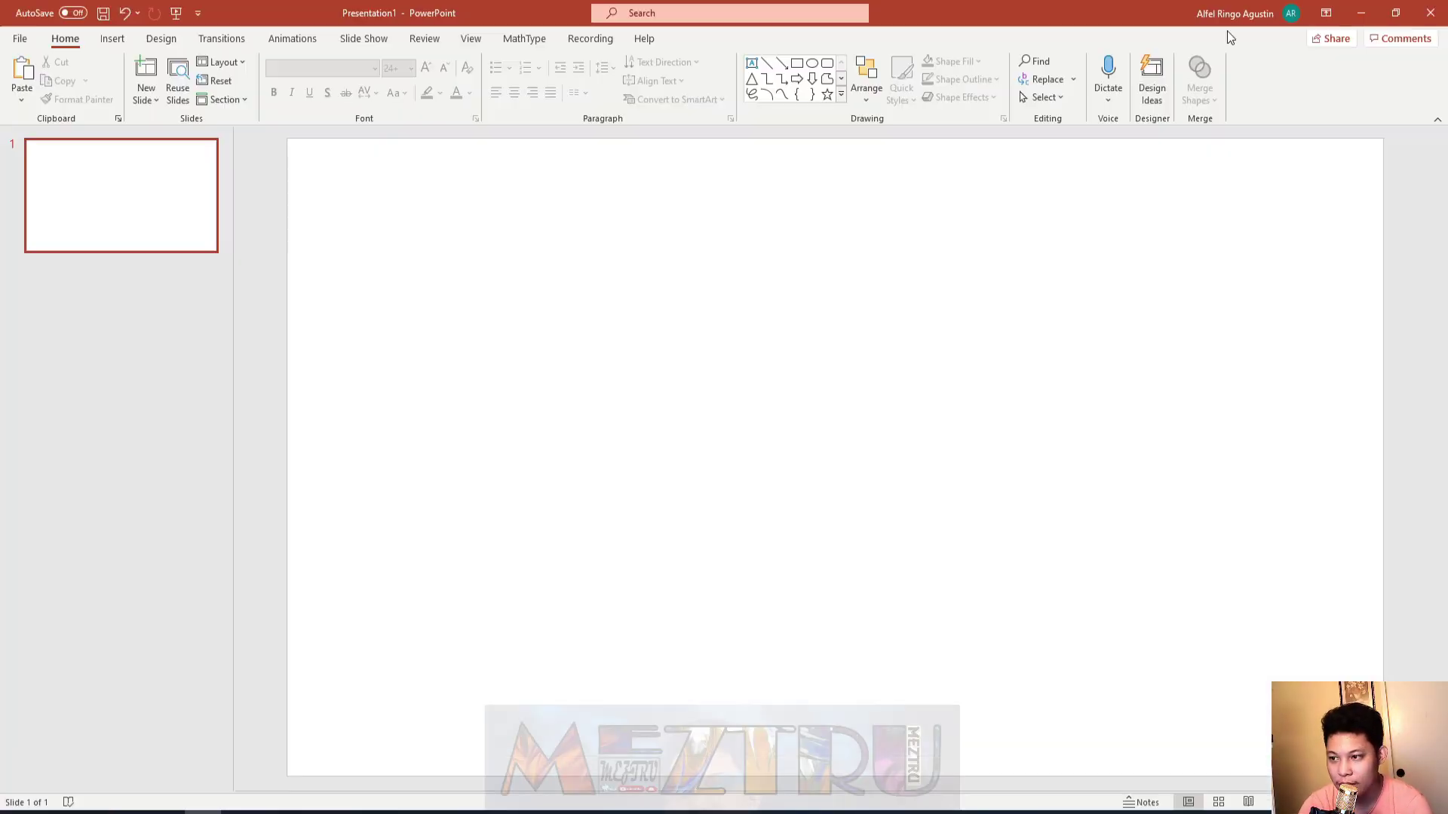
{"action": "left_click", "coordinate": [1358, 14]}
View the Photopea online editor in Brave, minimize the browser, and shift the signature photo's icon slightly on the desktop.
{"action": "double_click", "coordinate": [26, 266]}
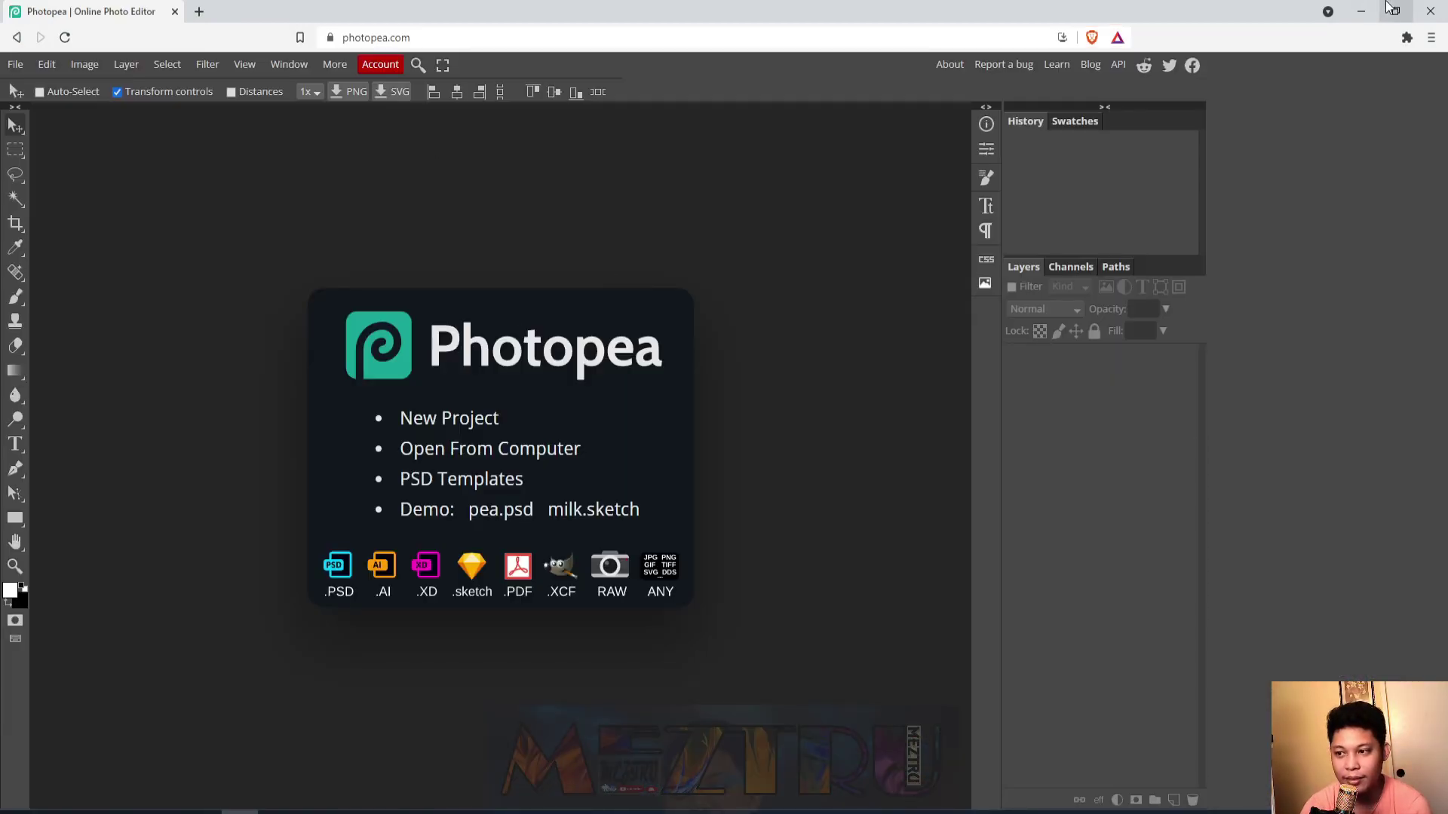
{"action": "left_click", "coordinate": [1371, 9]}
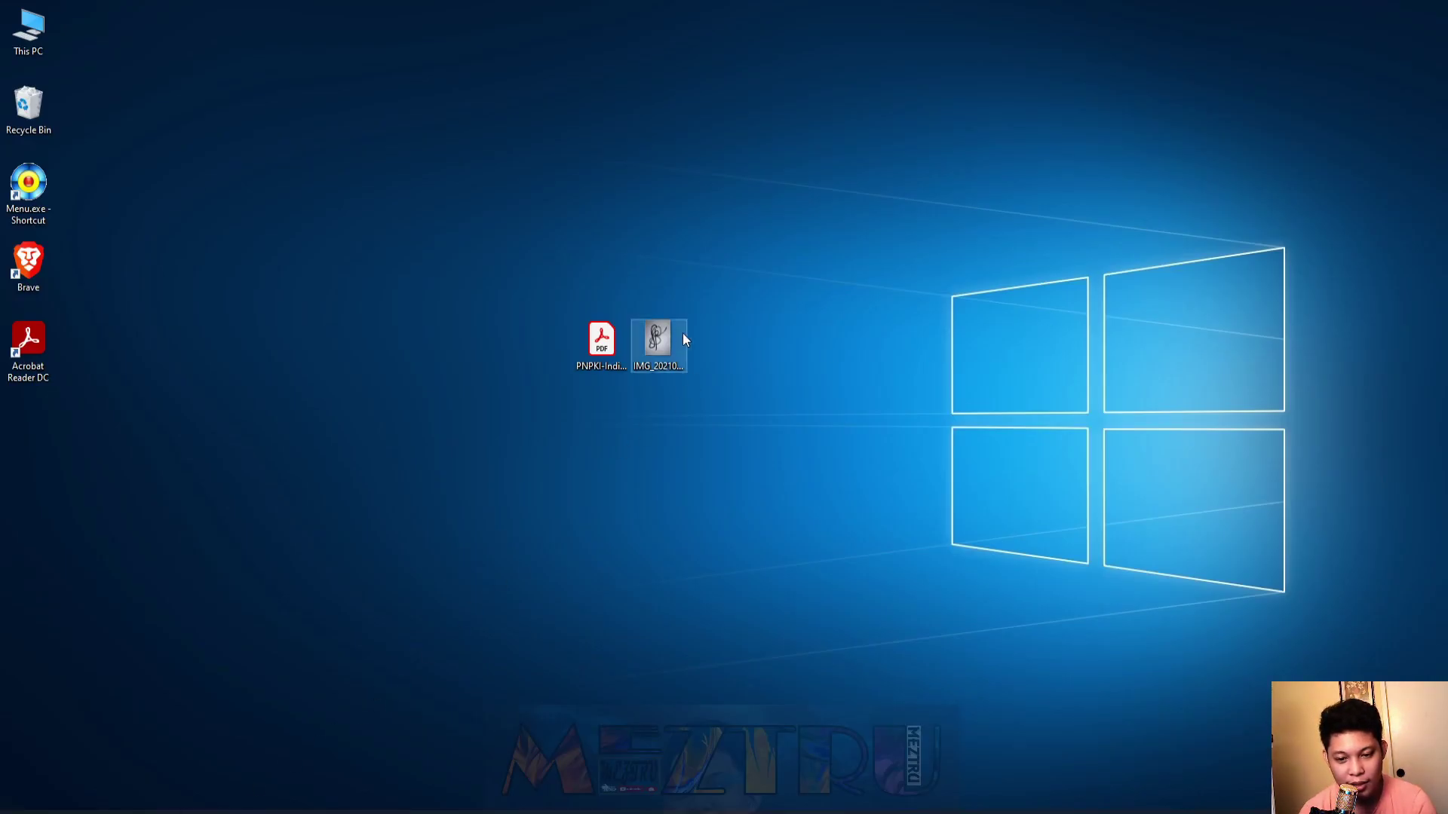
{"action": "left_click_drag", "start_coordinate": [757, 347], "coordinate": [726, 335]}
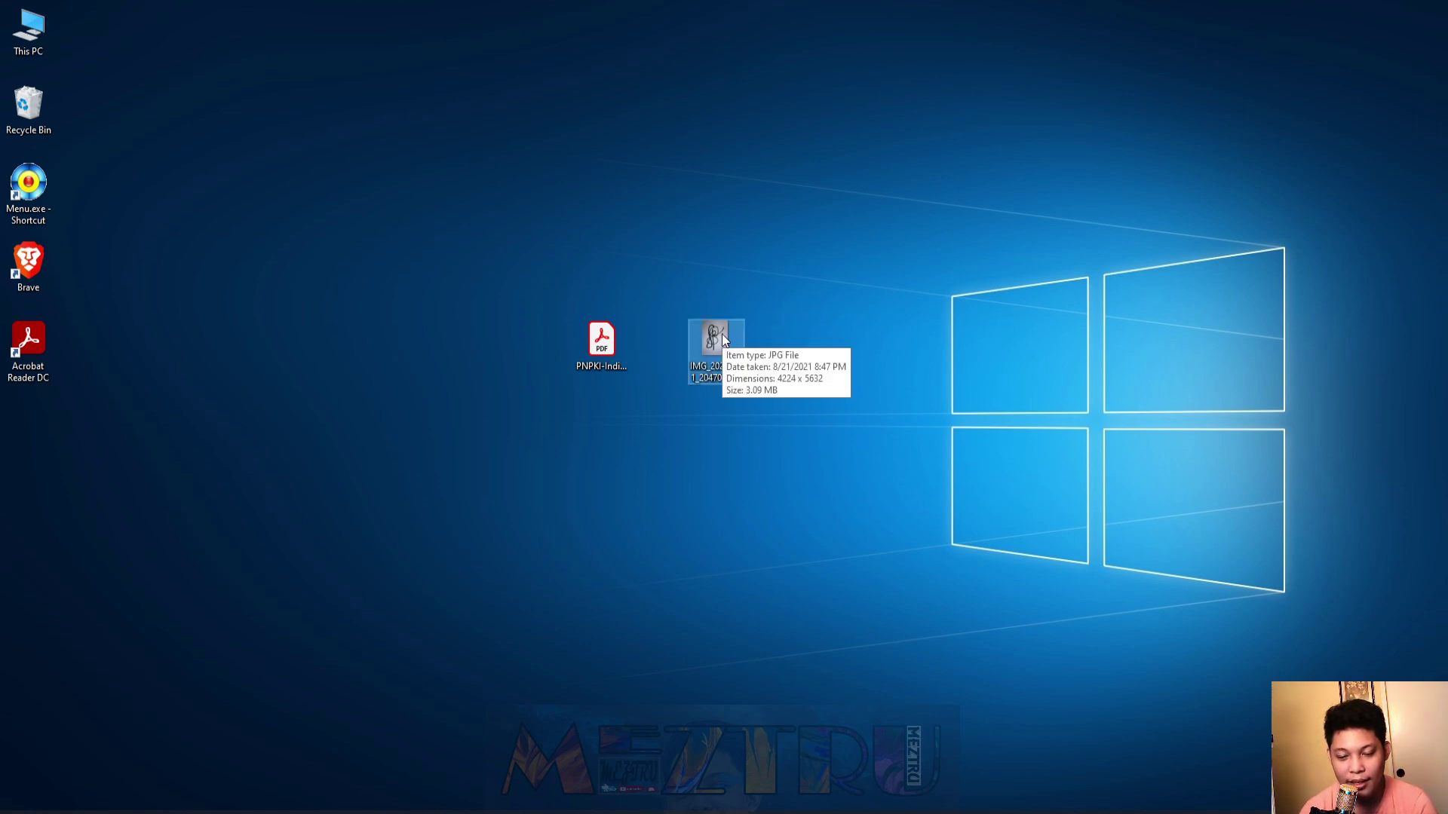
Switch to the PowerPoint presentation, insert IMG_20210821_204701.jpg from the Desktop onto the blank slide, and dismiss the design suggestions.
{"action": "mouse_move", "coordinate": [204, 805]}
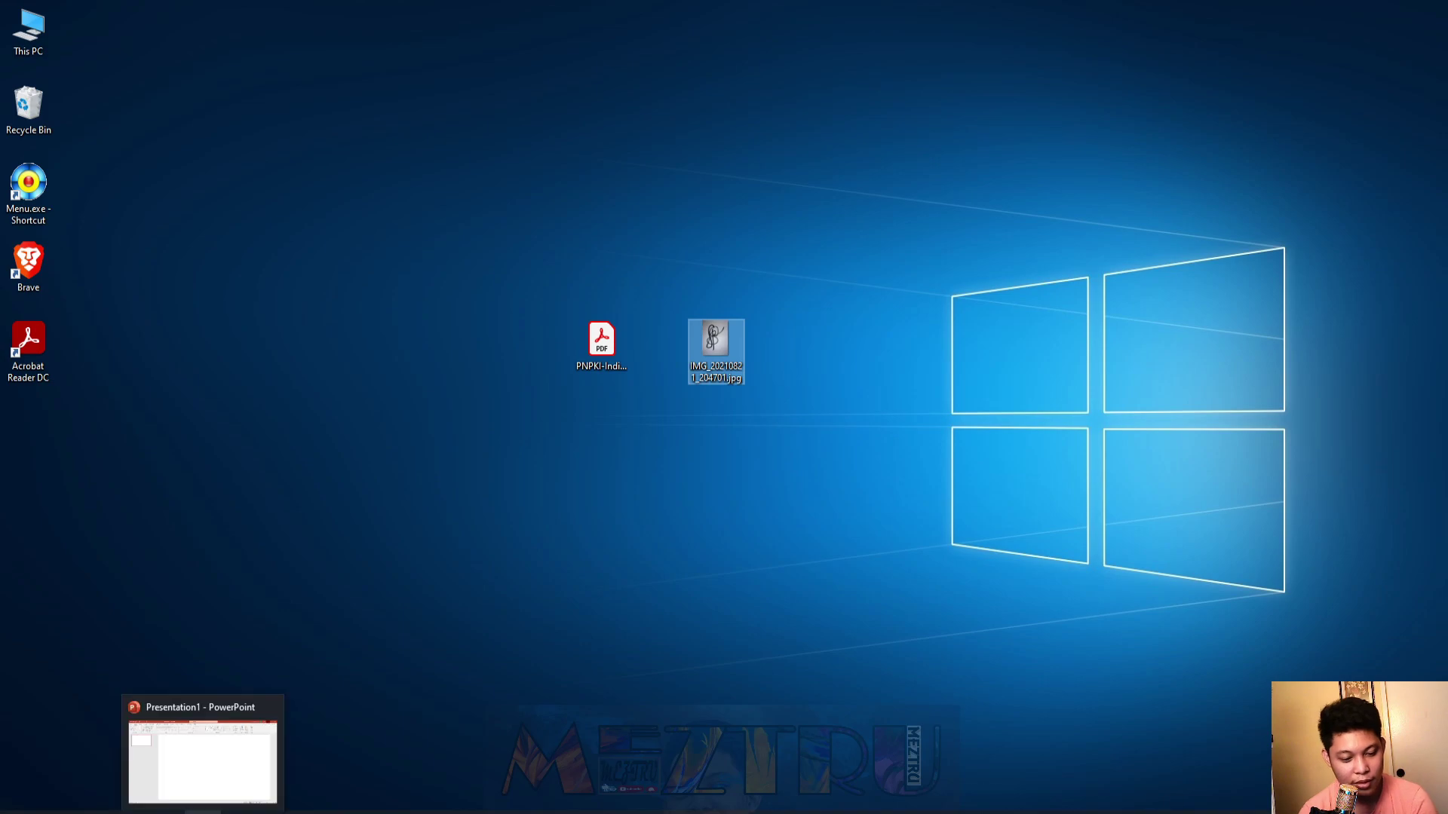
{"action": "left_click", "coordinate": [206, 788]}
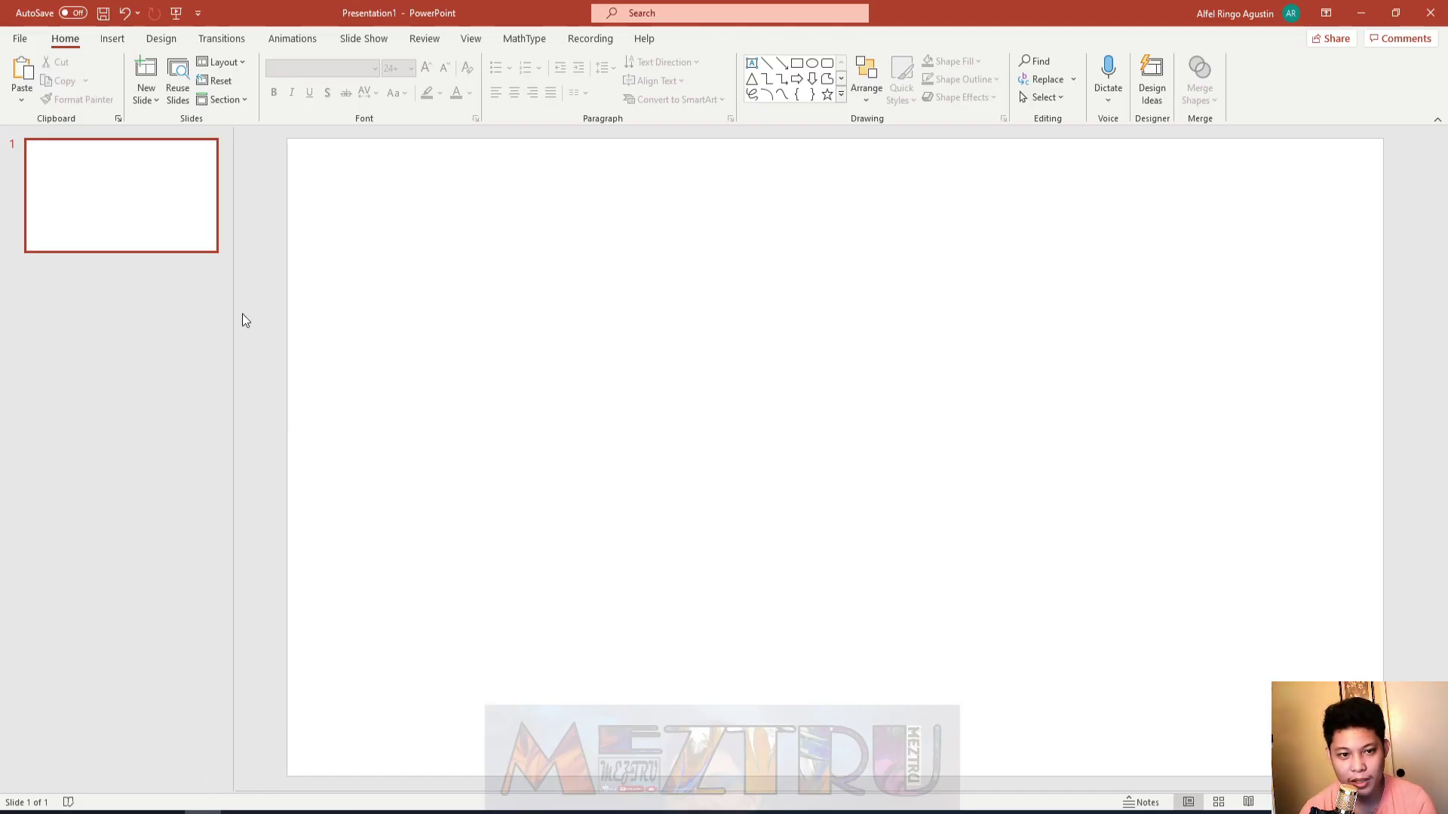
{"action": "left_click", "coordinate": [121, 43]}
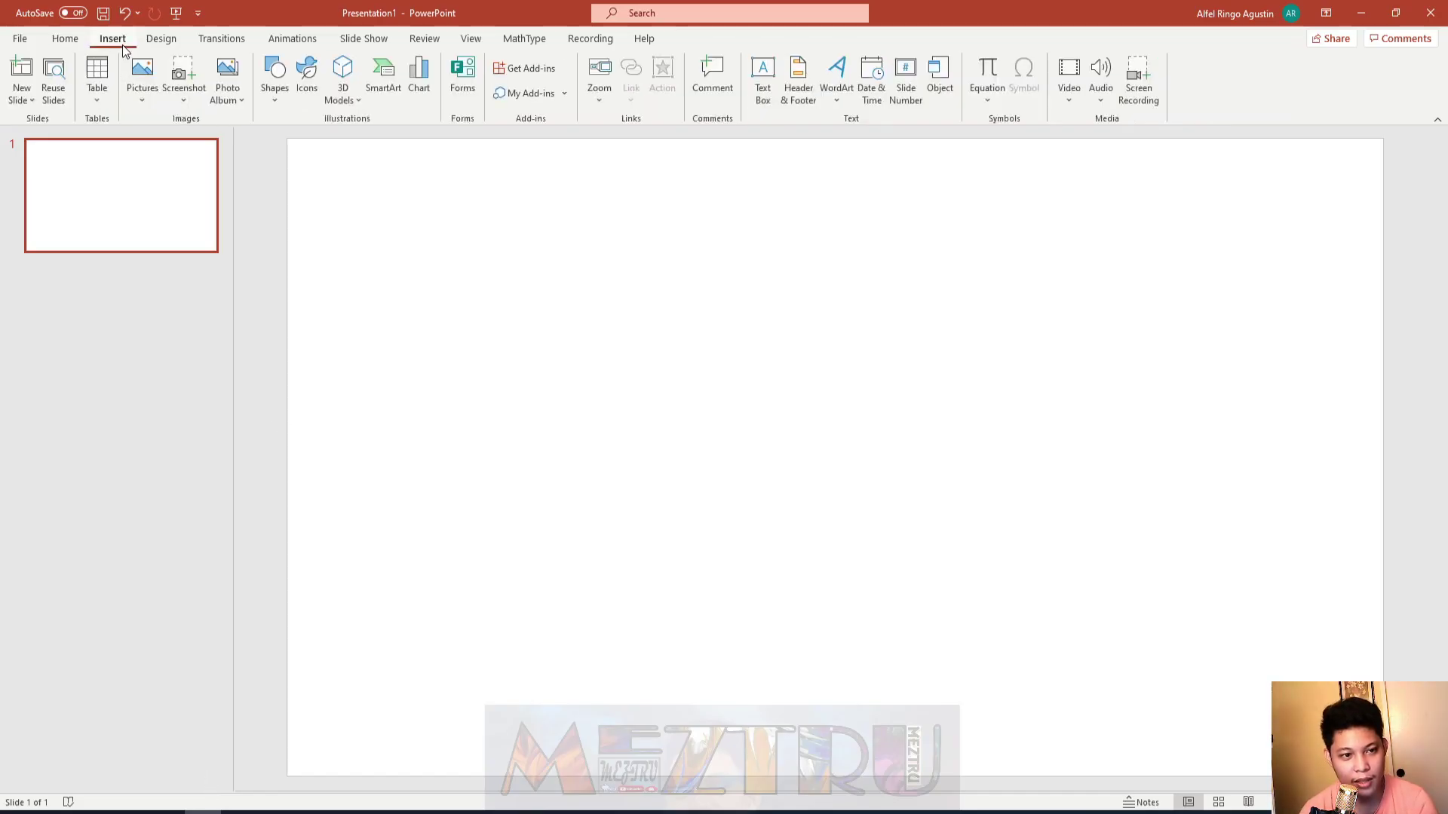
{"action": "left_click", "coordinate": [143, 105]}
{"action": "left_click", "coordinate": [156, 143]}
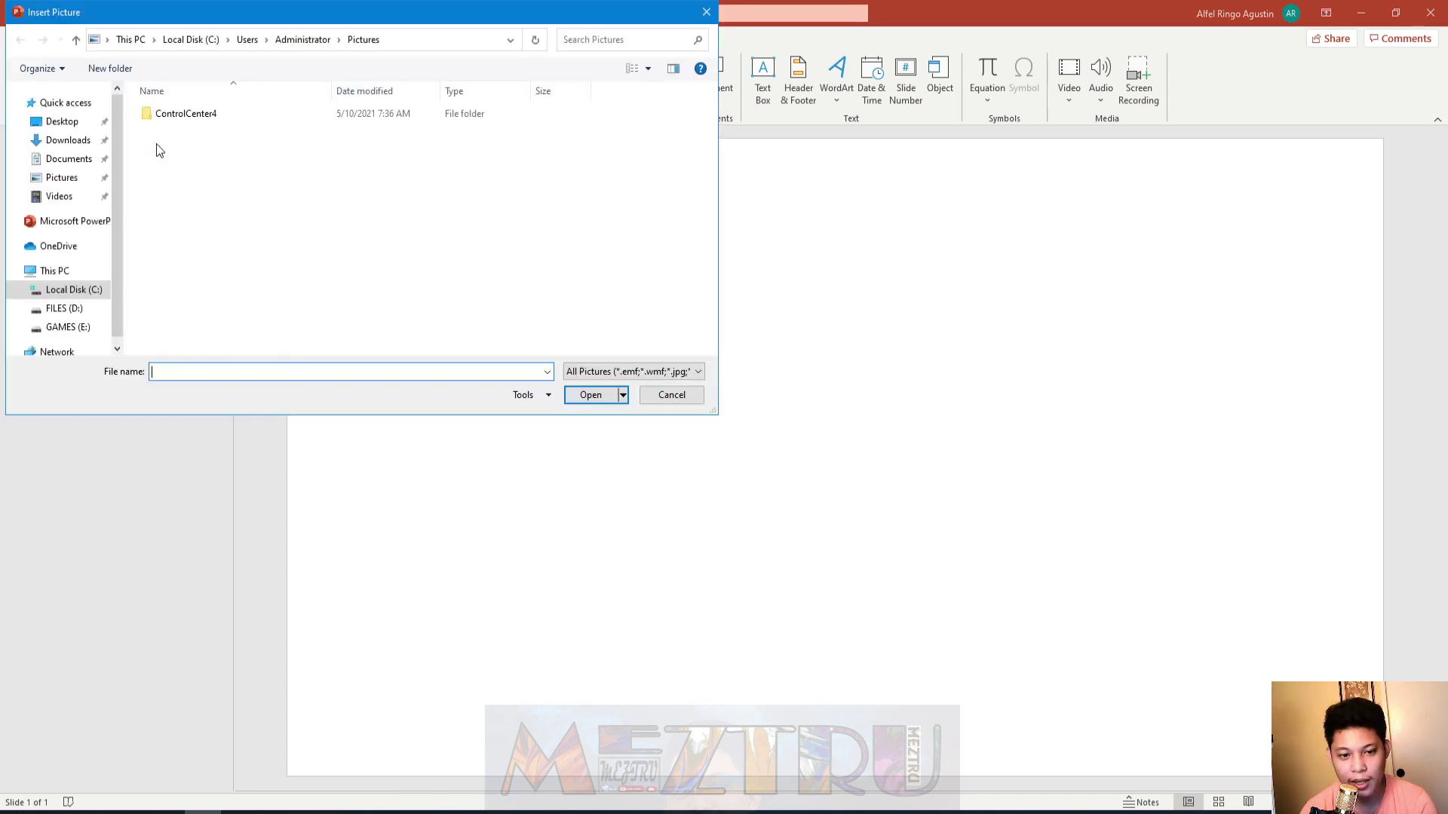
{"action": "left_click", "coordinate": [55, 120]}
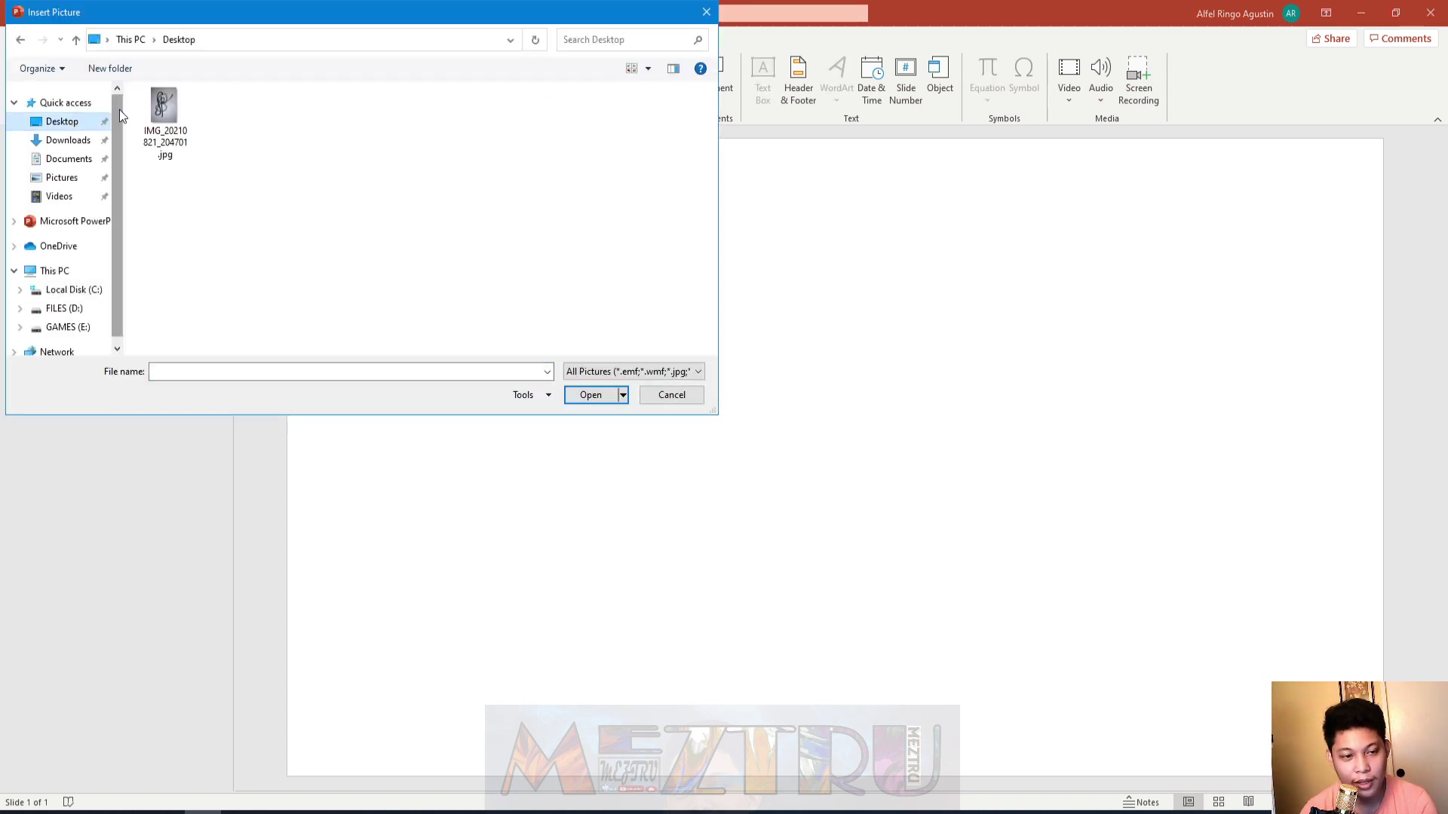
{"action": "left_click", "coordinate": [164, 112]}
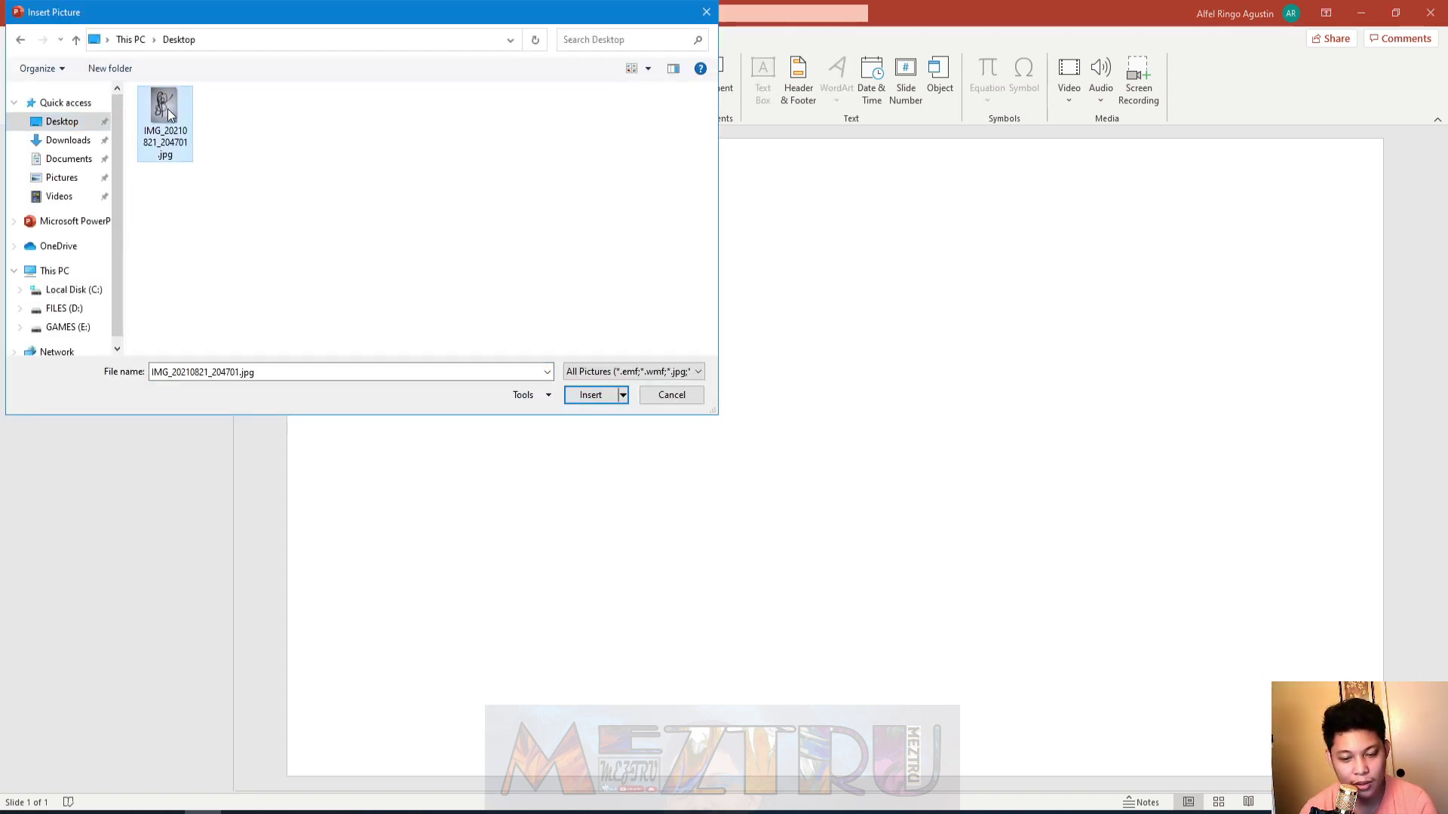
{"action": "left_click", "coordinate": [586, 394]}
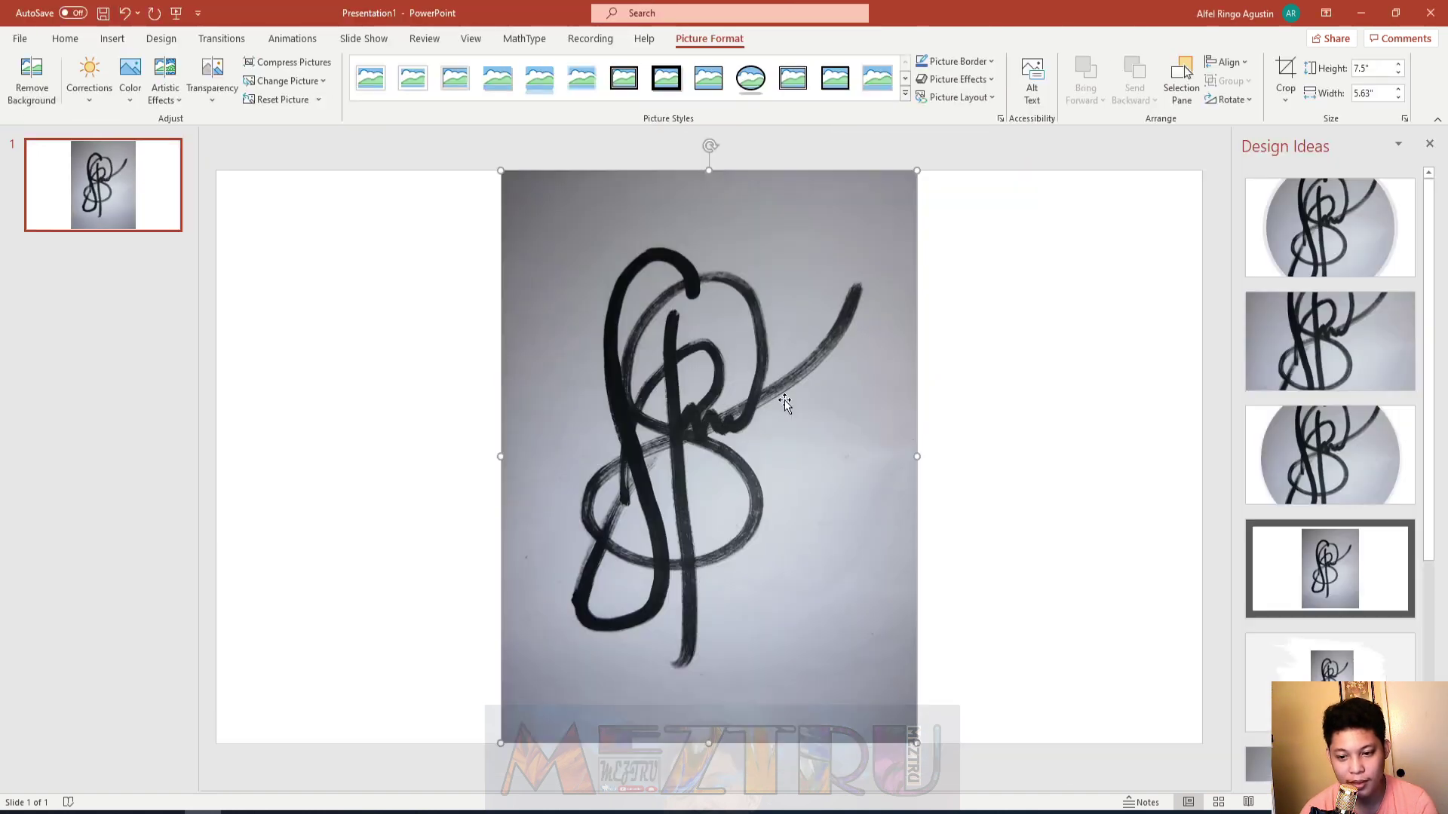
{"action": "left_click", "coordinate": [1429, 143]}
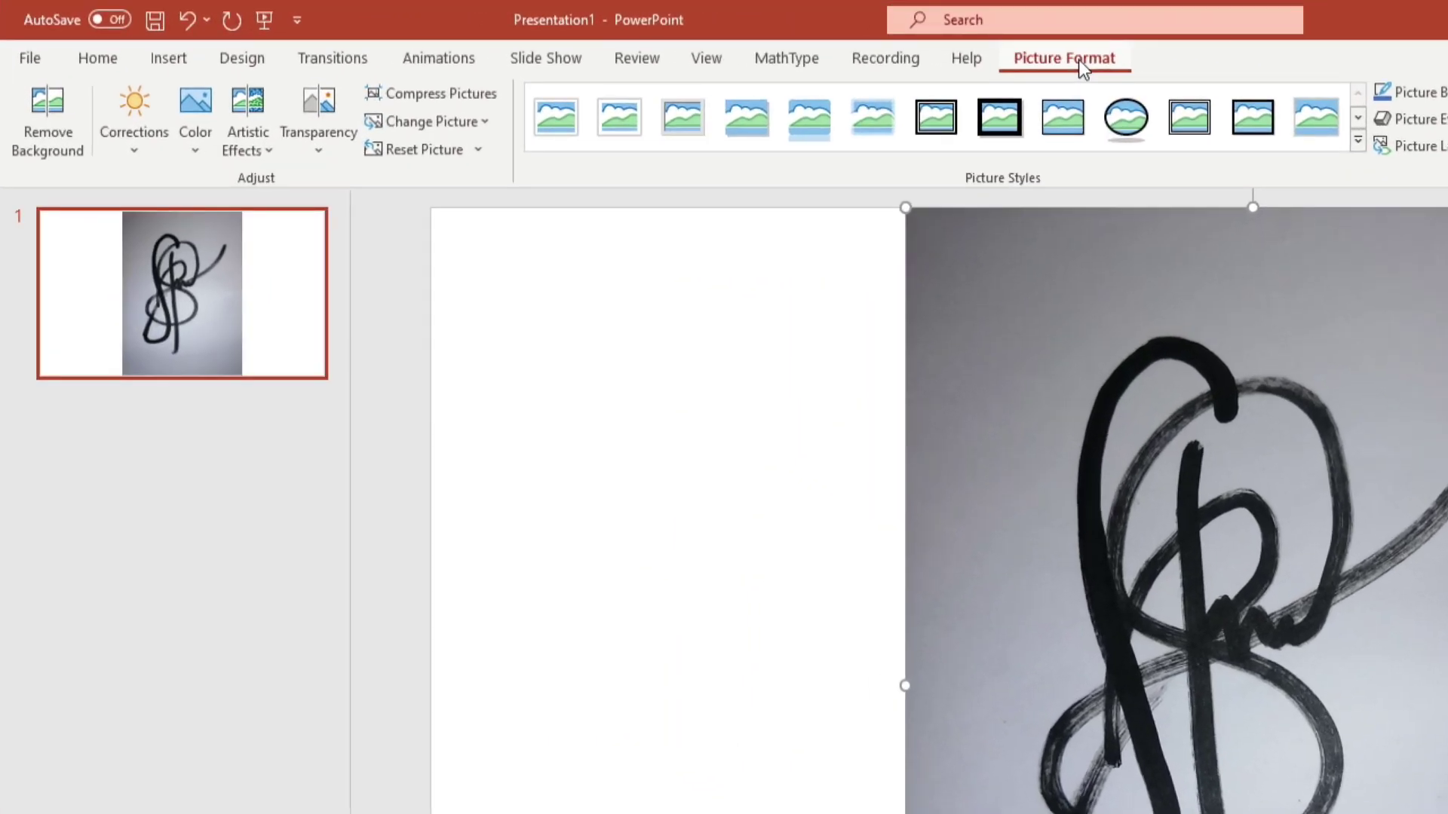
Recolor the signature picture with the middle of the three black-and-white presets.
{"action": "left_click", "coordinate": [203, 140]}
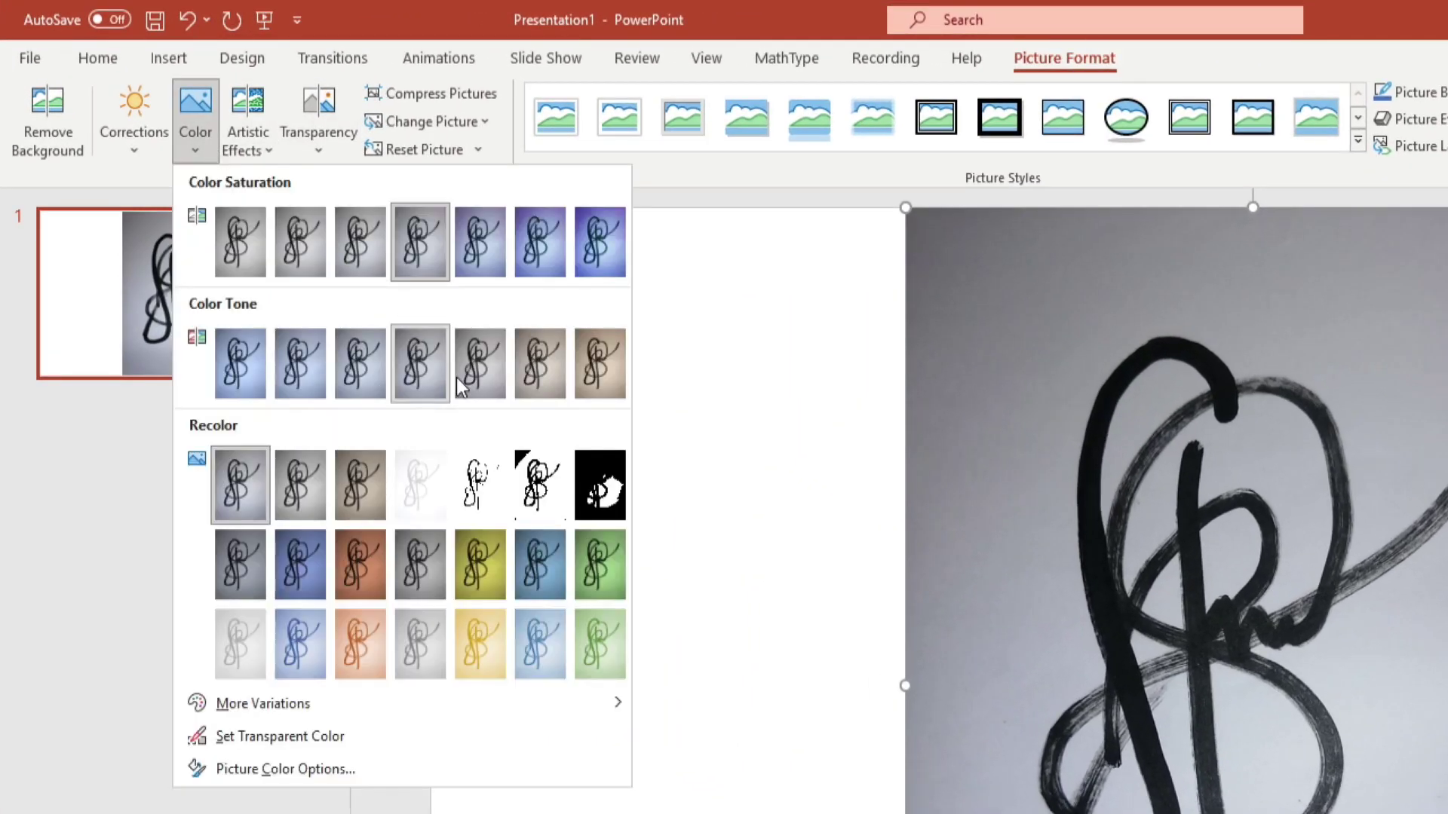
{"action": "left_click", "coordinate": [530, 495]}
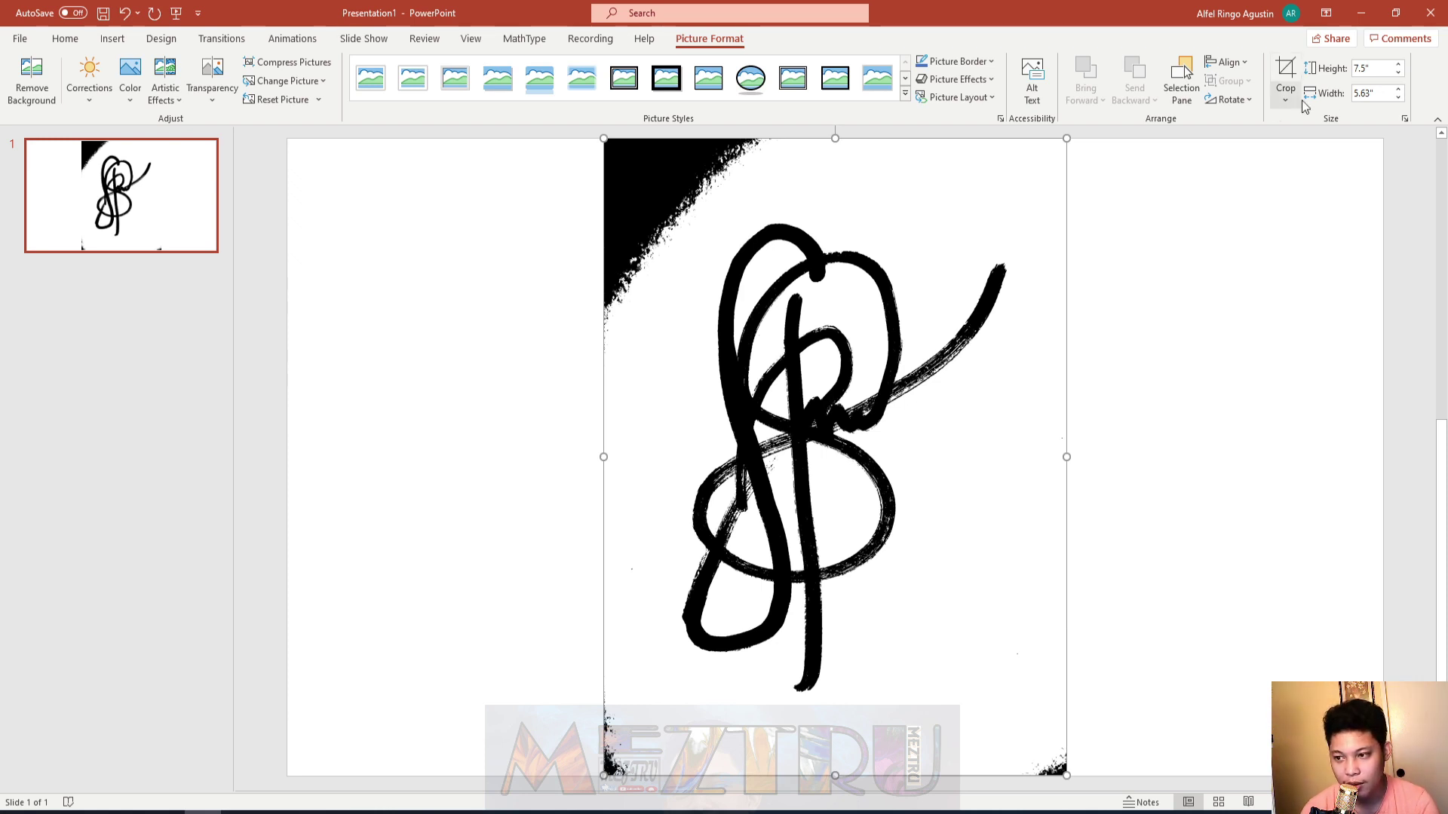
Save the recolored signature as a JPEG picture named esignature on the Desktop.
{"action": "right_click", "coordinate": [830, 380]}
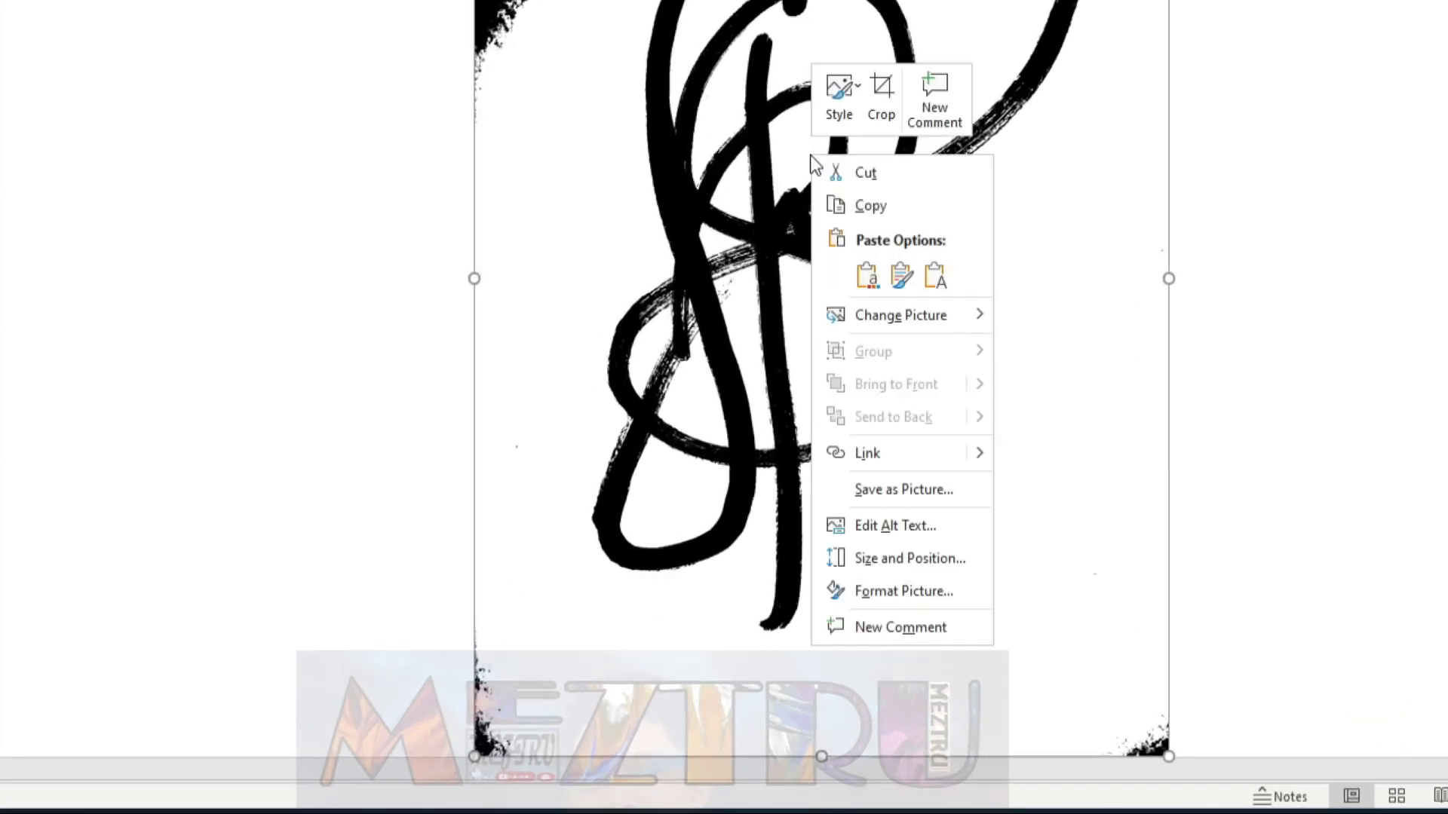
{"action": "left_click", "coordinate": [879, 488]}
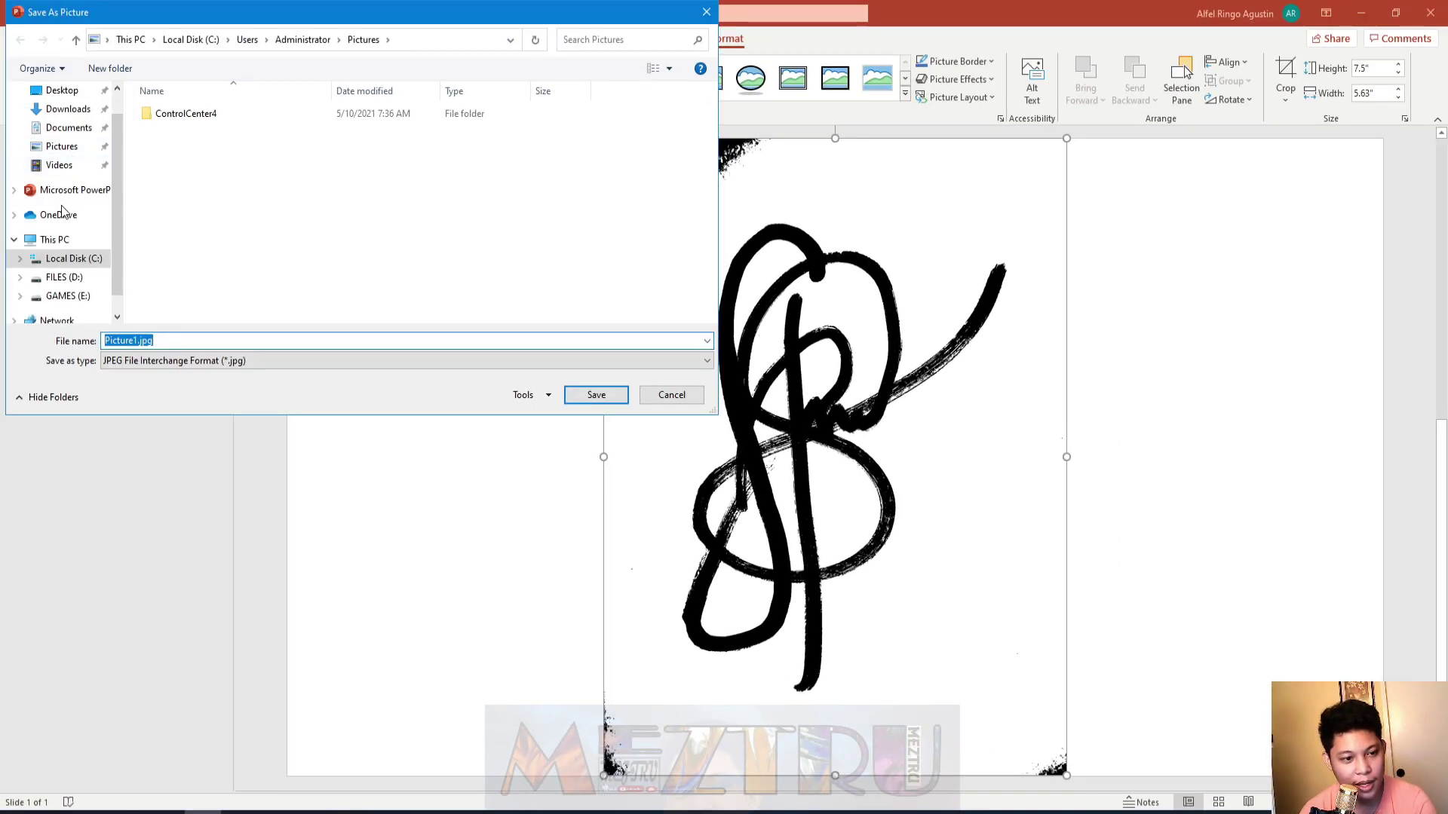
{"action": "left_click", "coordinate": [57, 97]}
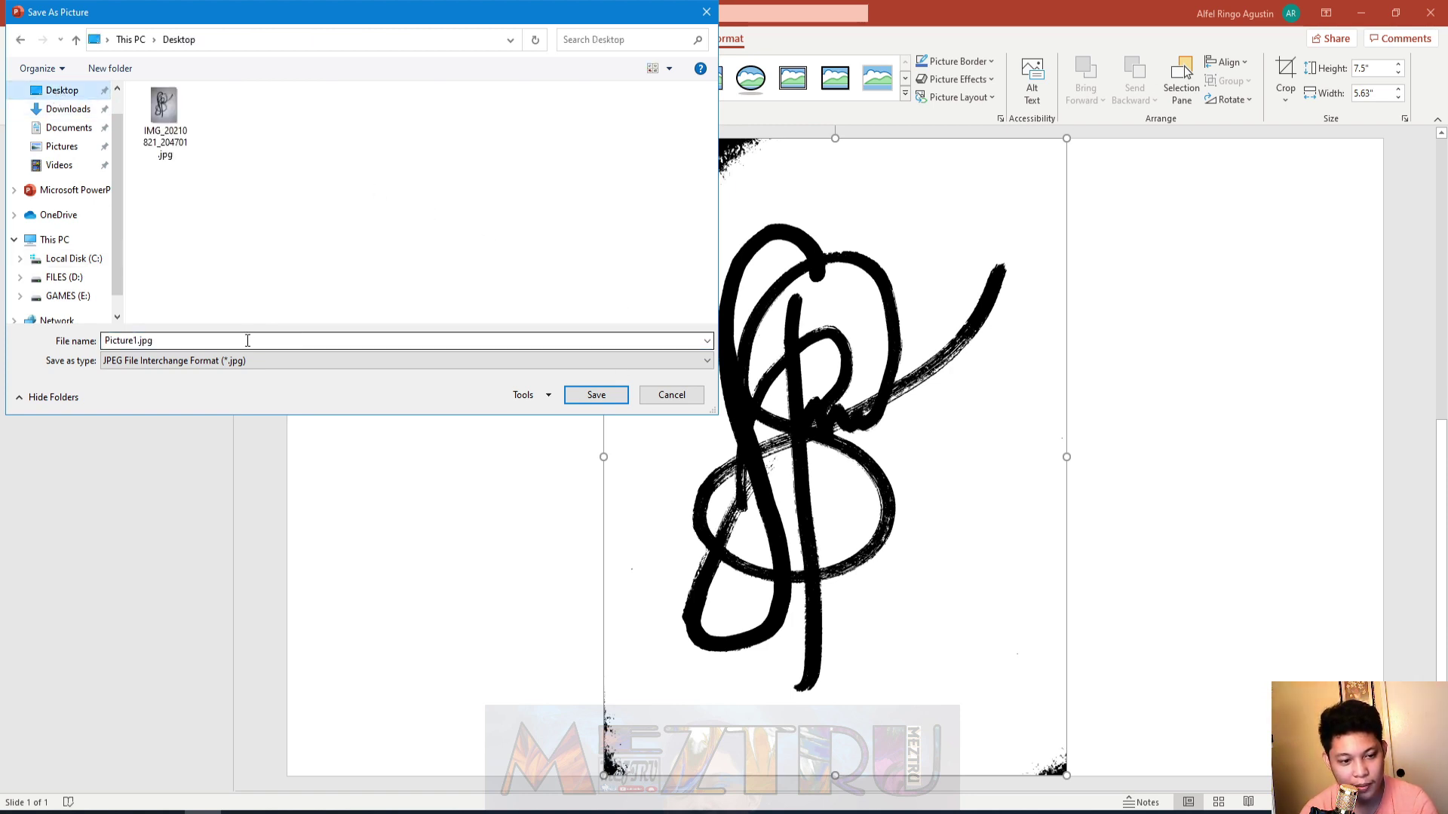
{"action": "double_click", "coordinate": [175, 341]}
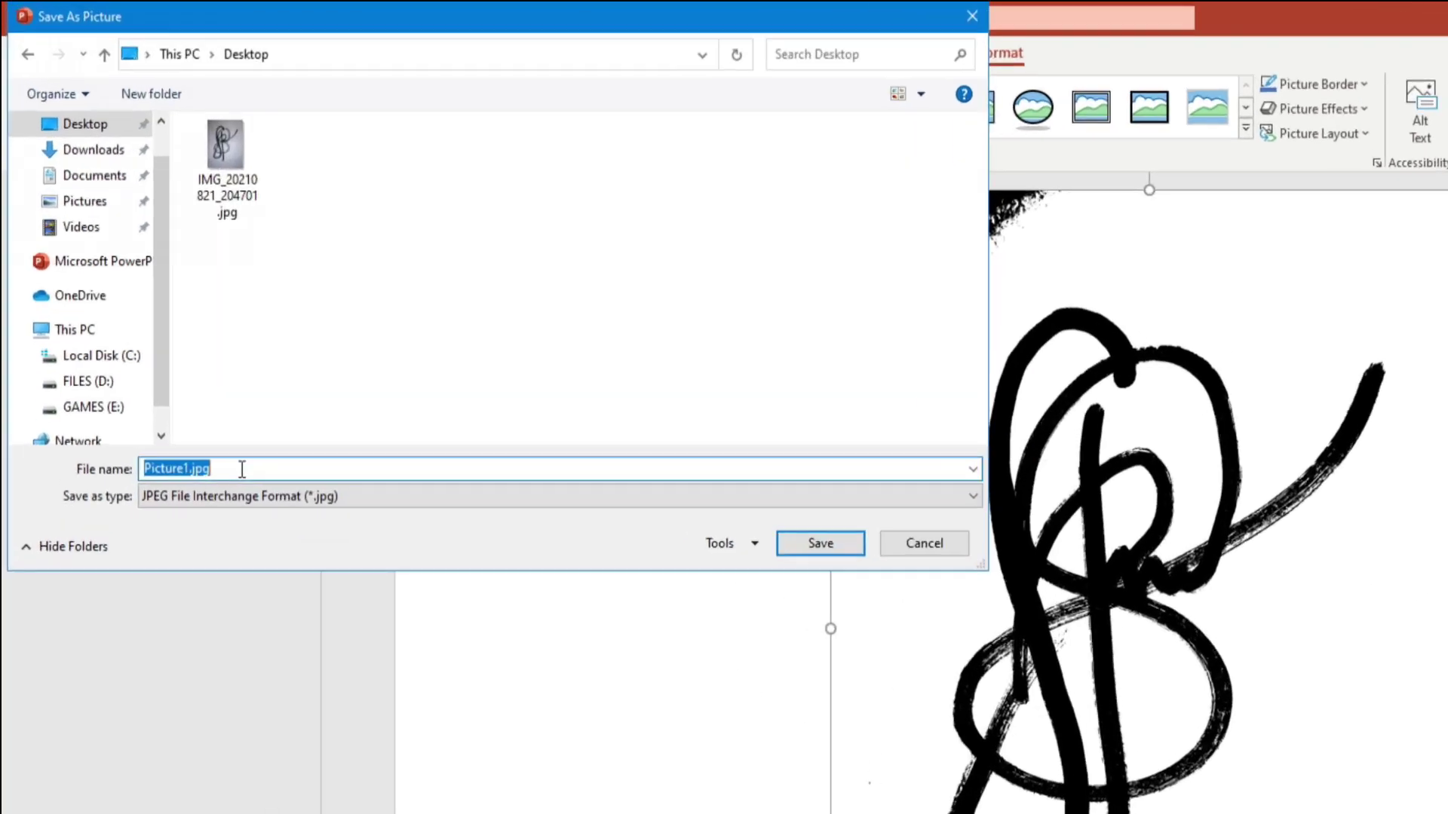
{"action": "type", "text": "signatur"}
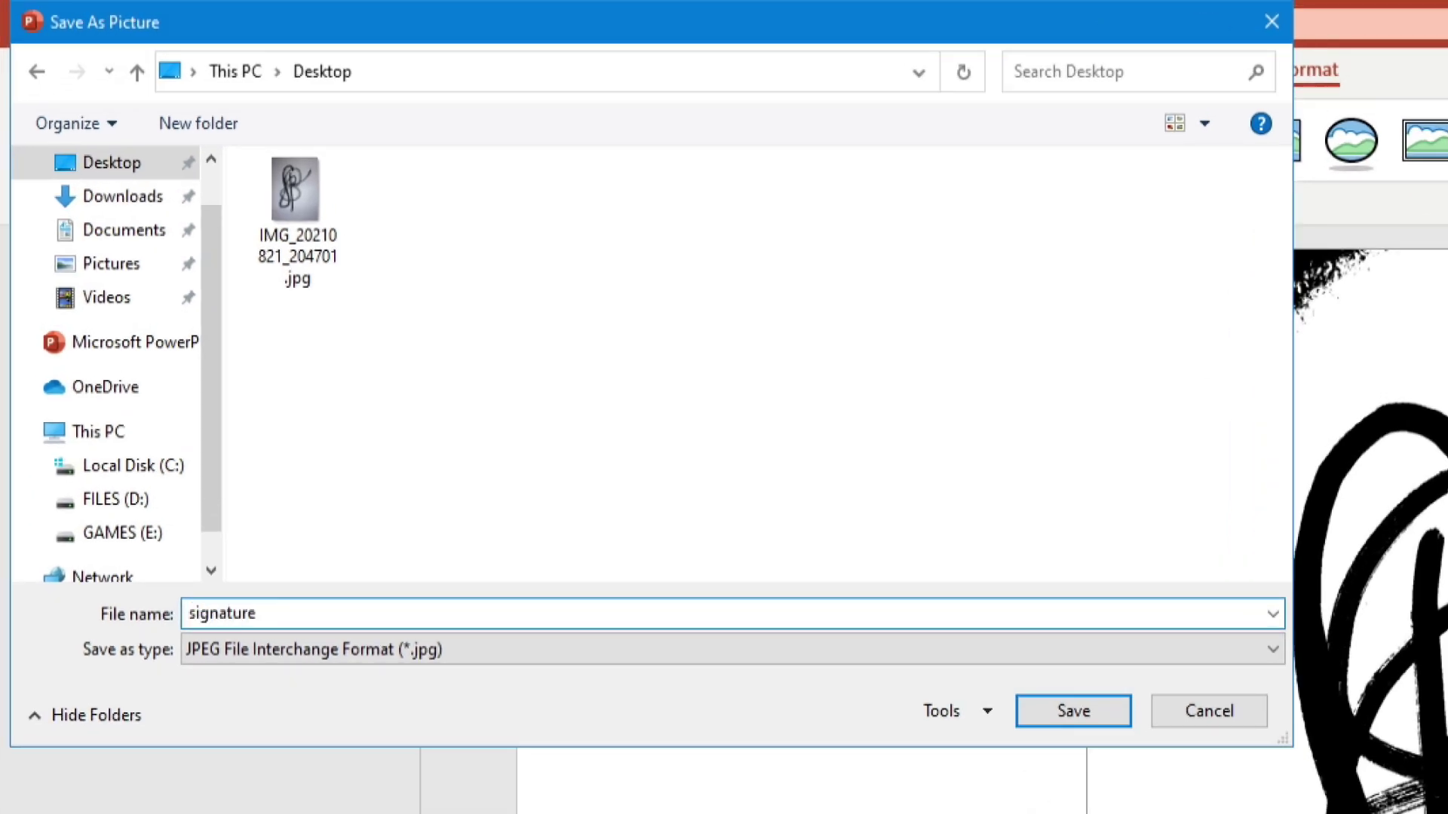
{"action": "type", "text": "e"}
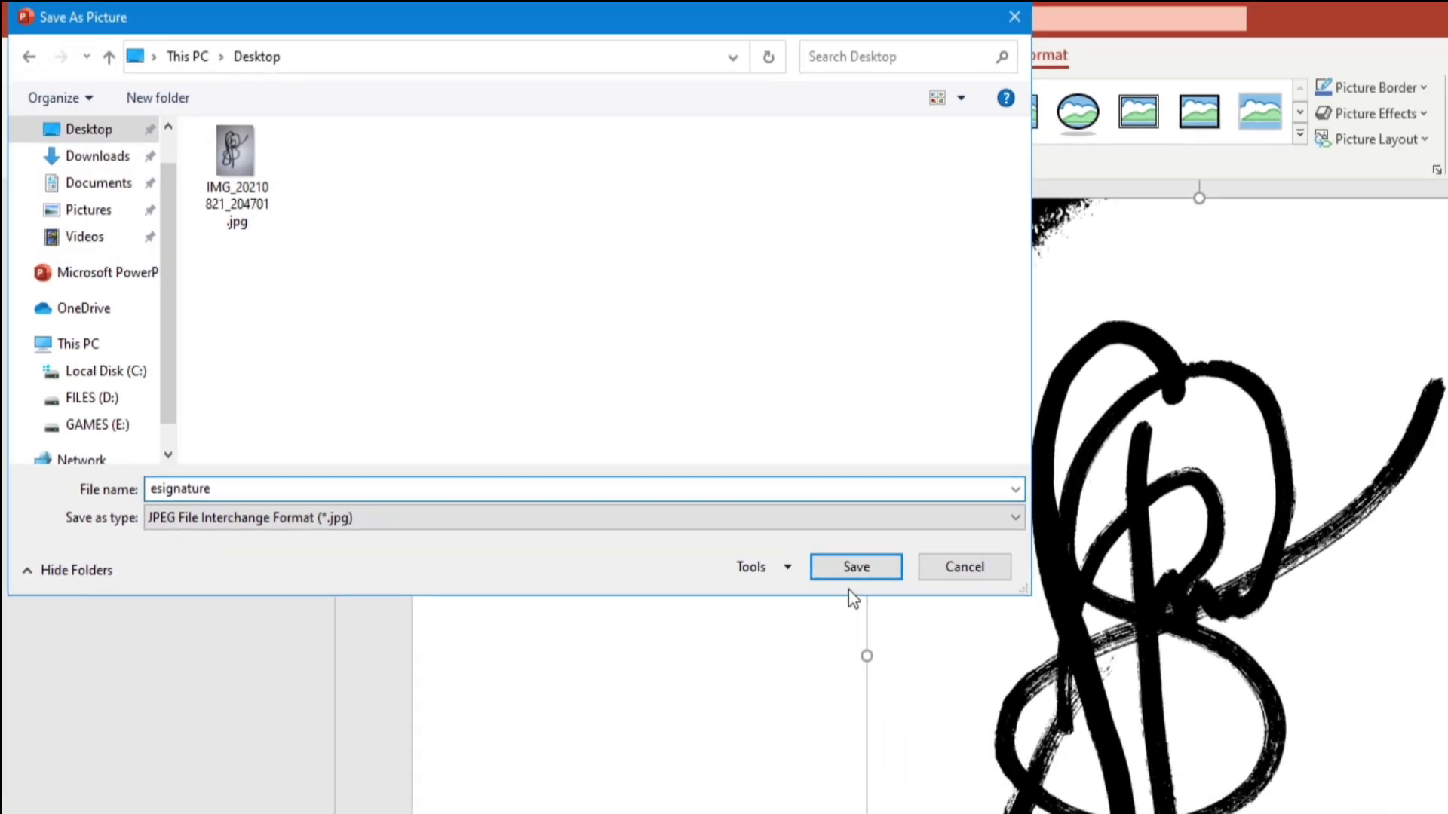
{"action": "left_click", "coordinate": [1072, 711]}
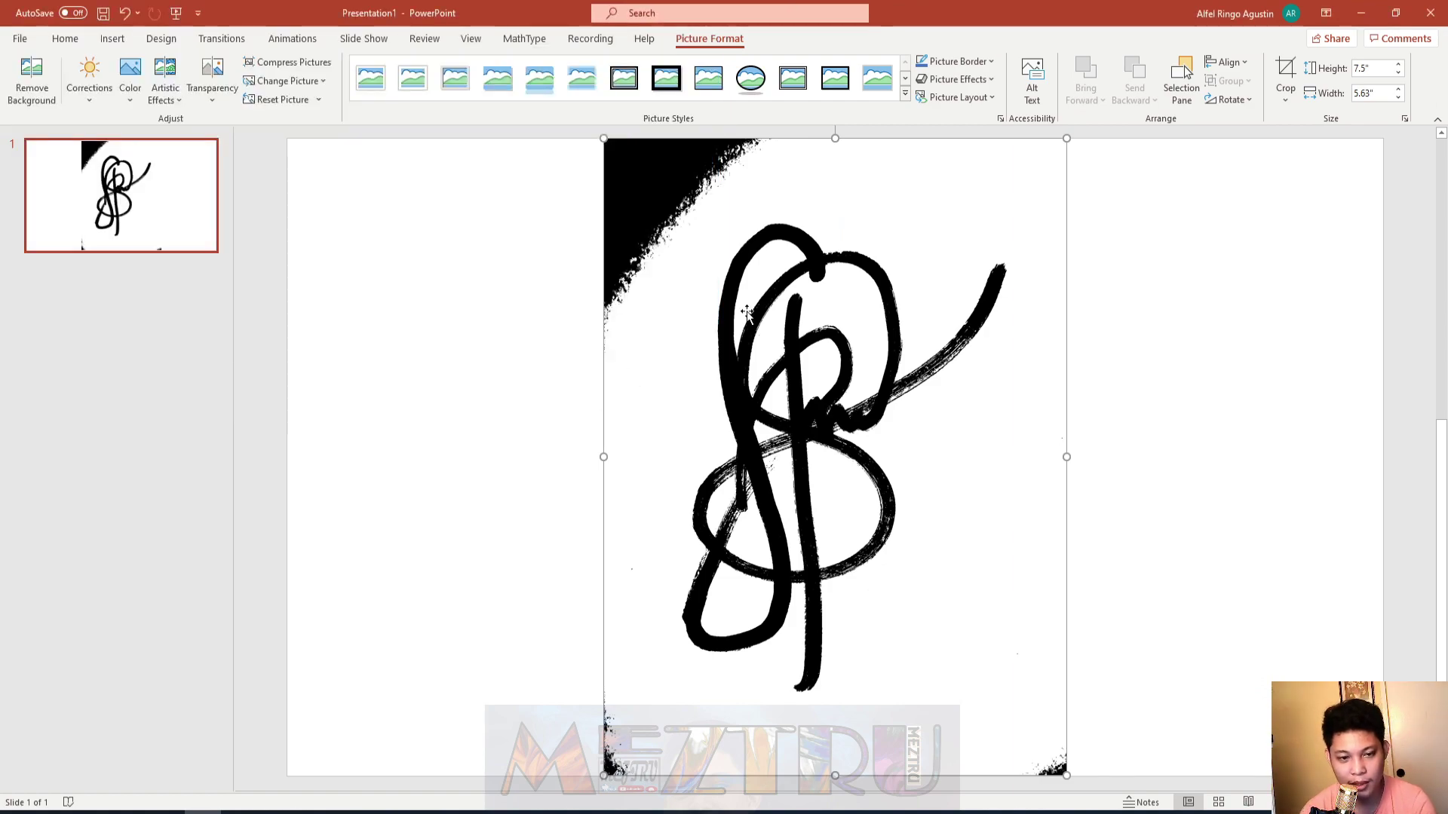
Minimize PowerPoint, refresh the desktop, and place the esignature image beside the PDF form and the original photo.
{"action": "left_click", "coordinate": [1360, 13]}
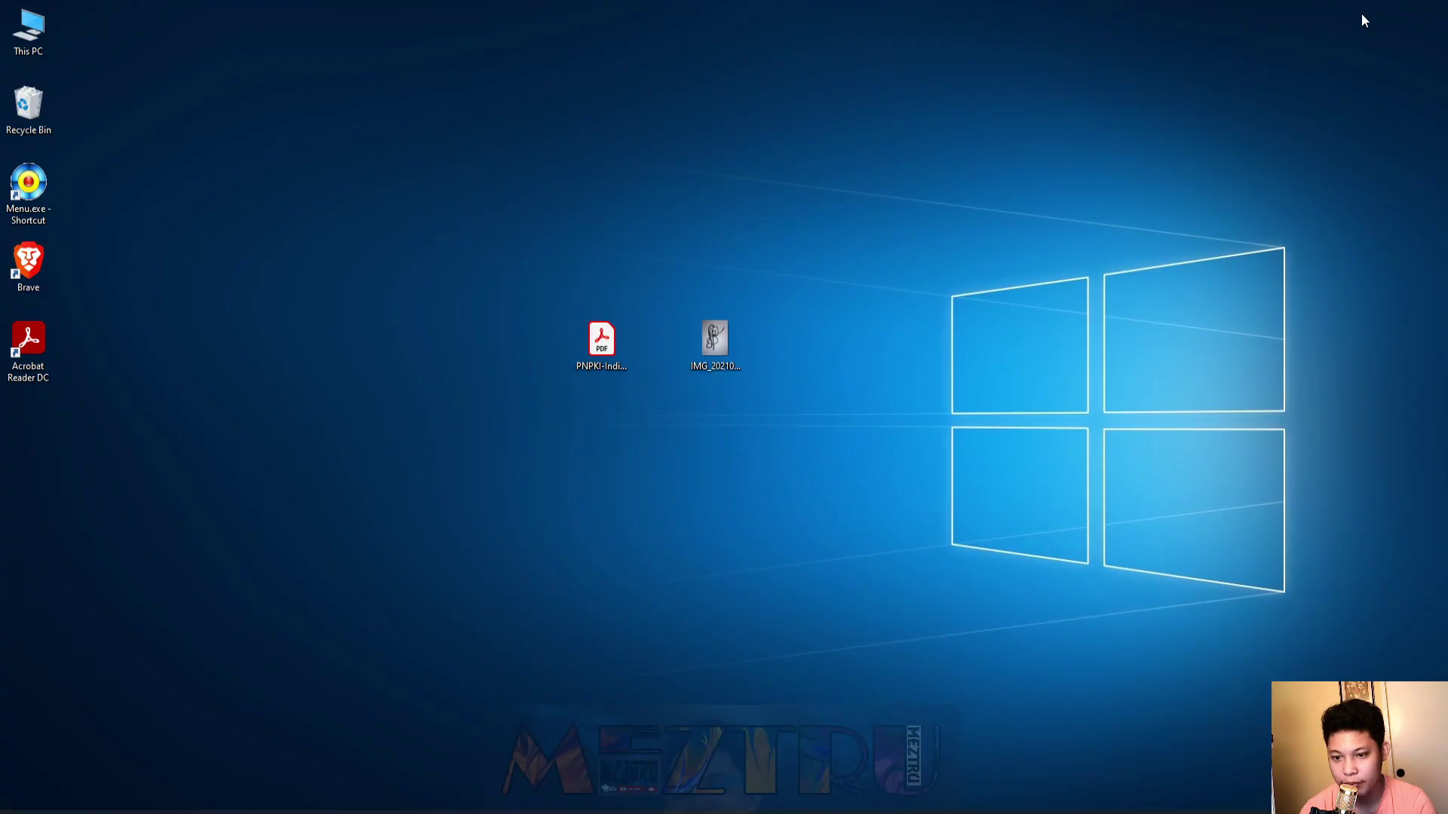
{"action": "right_click", "coordinate": [405, 449]}
{"action": "left_click", "coordinate": [425, 484]}
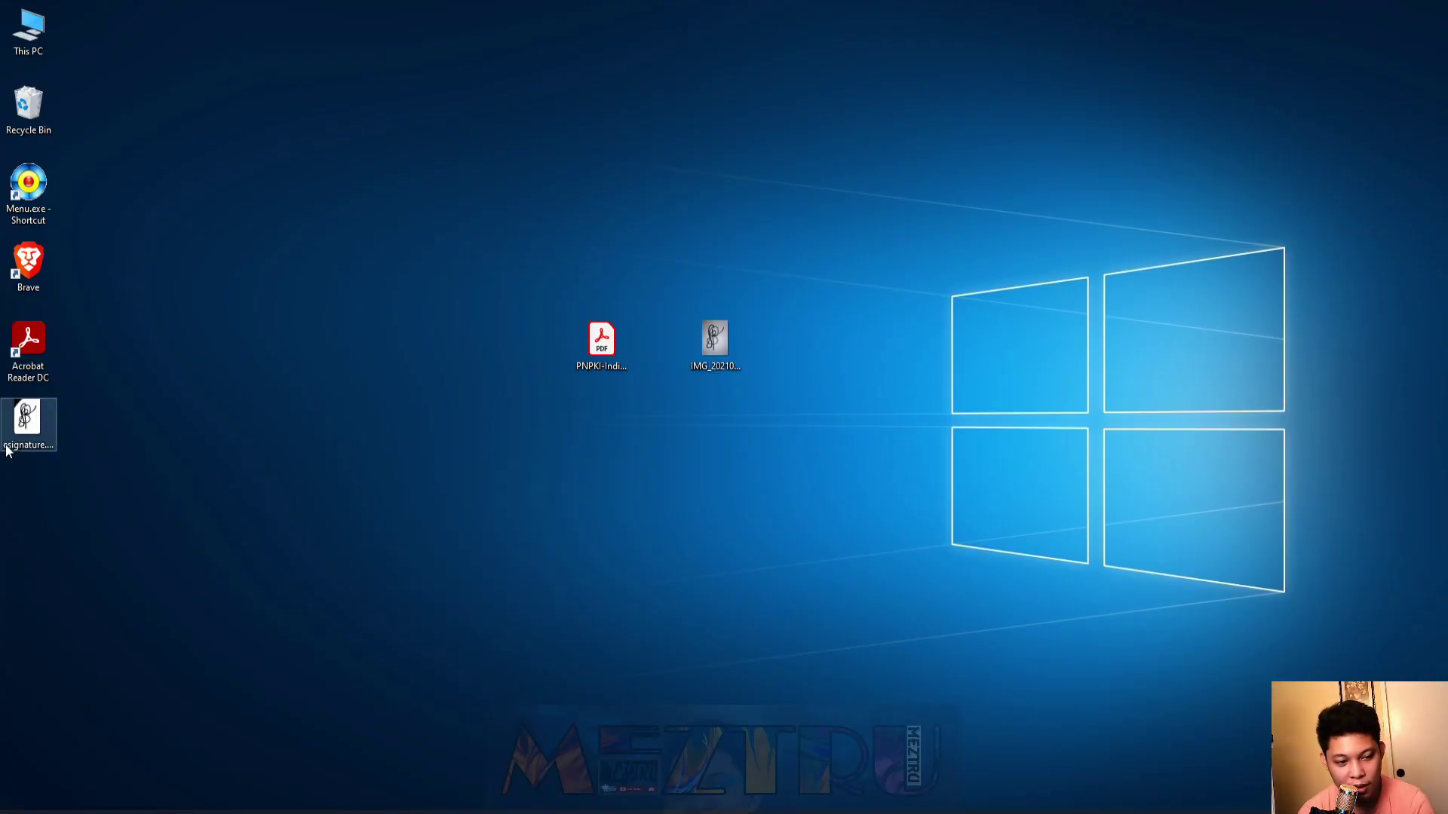
{"action": "left_click_drag", "start_coordinate": [21, 419], "coordinate": [79, 405]}
{"action": "left_click_drag", "start_coordinate": [811, 349], "coordinate": [777, 347]}
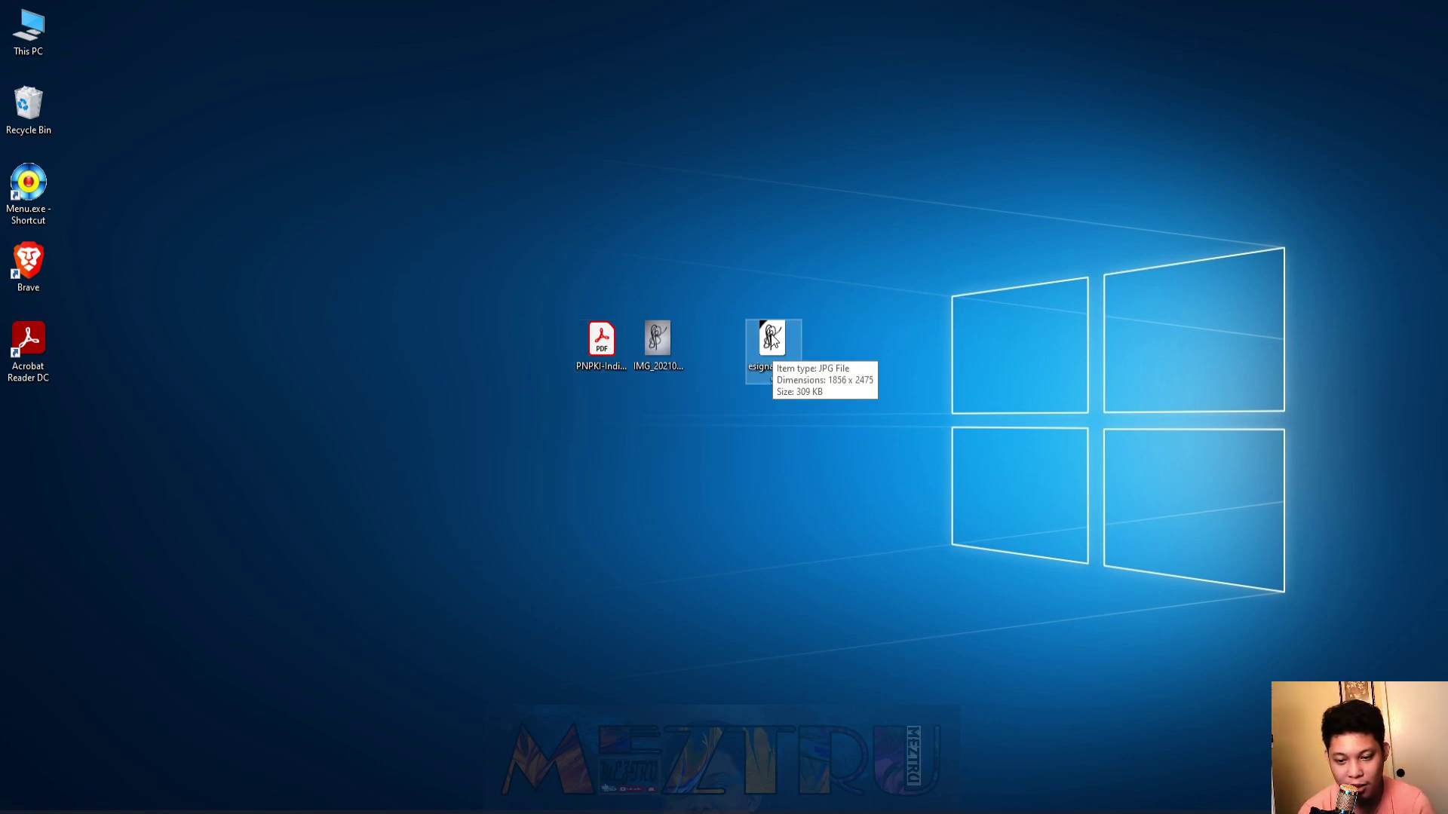
Open PNPKI-Individual-Certificate-Application-Form-fillable-v2.6.2.pdf in Acrobat Reader and go to the signature field in the Declaration section on page 2.
{"action": "double_click", "coordinate": [605, 346]}
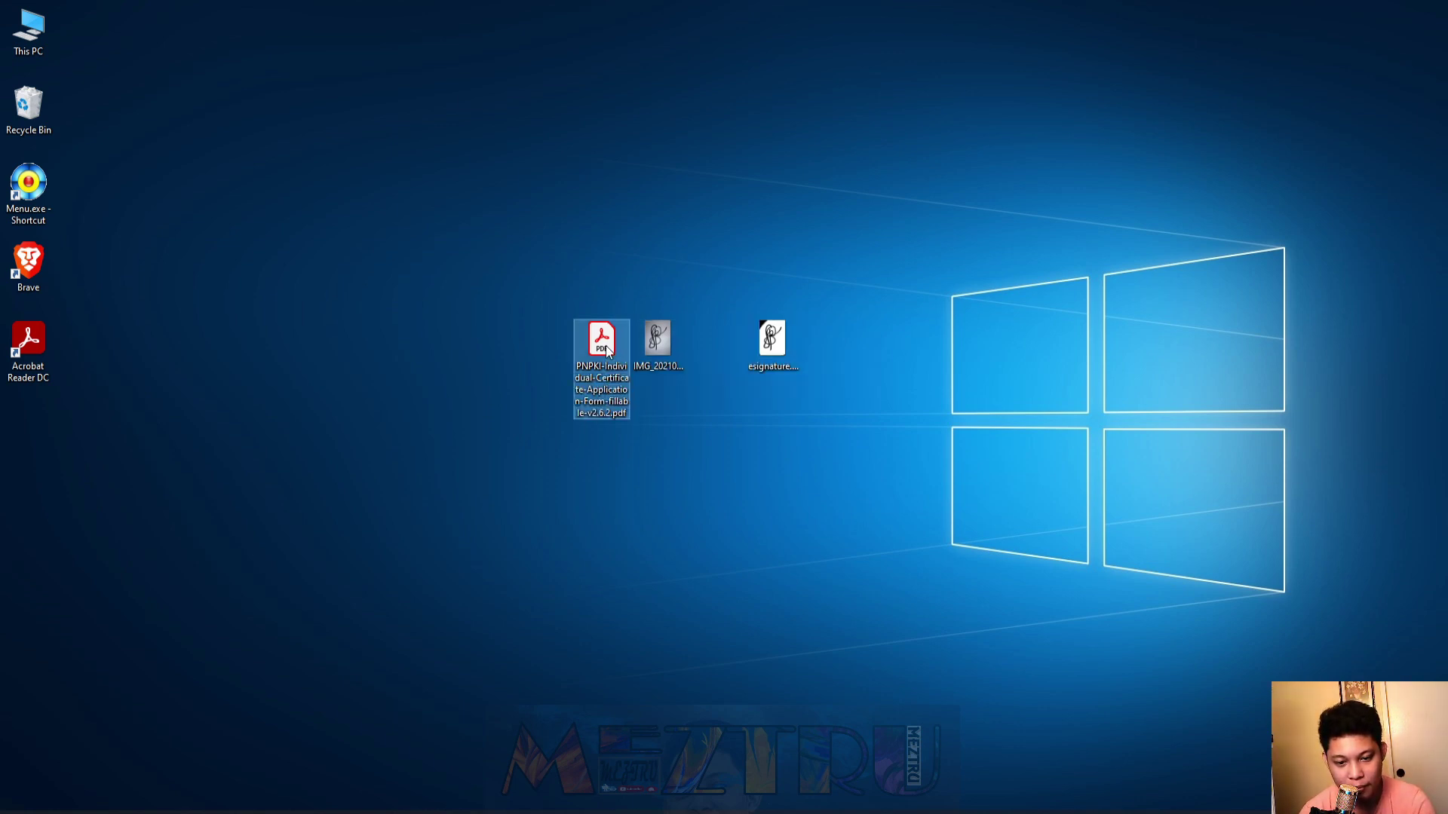
{"action": "scroll", "coordinate": [840, 297], "scroll_direction": "down", "scroll_amount": 15}
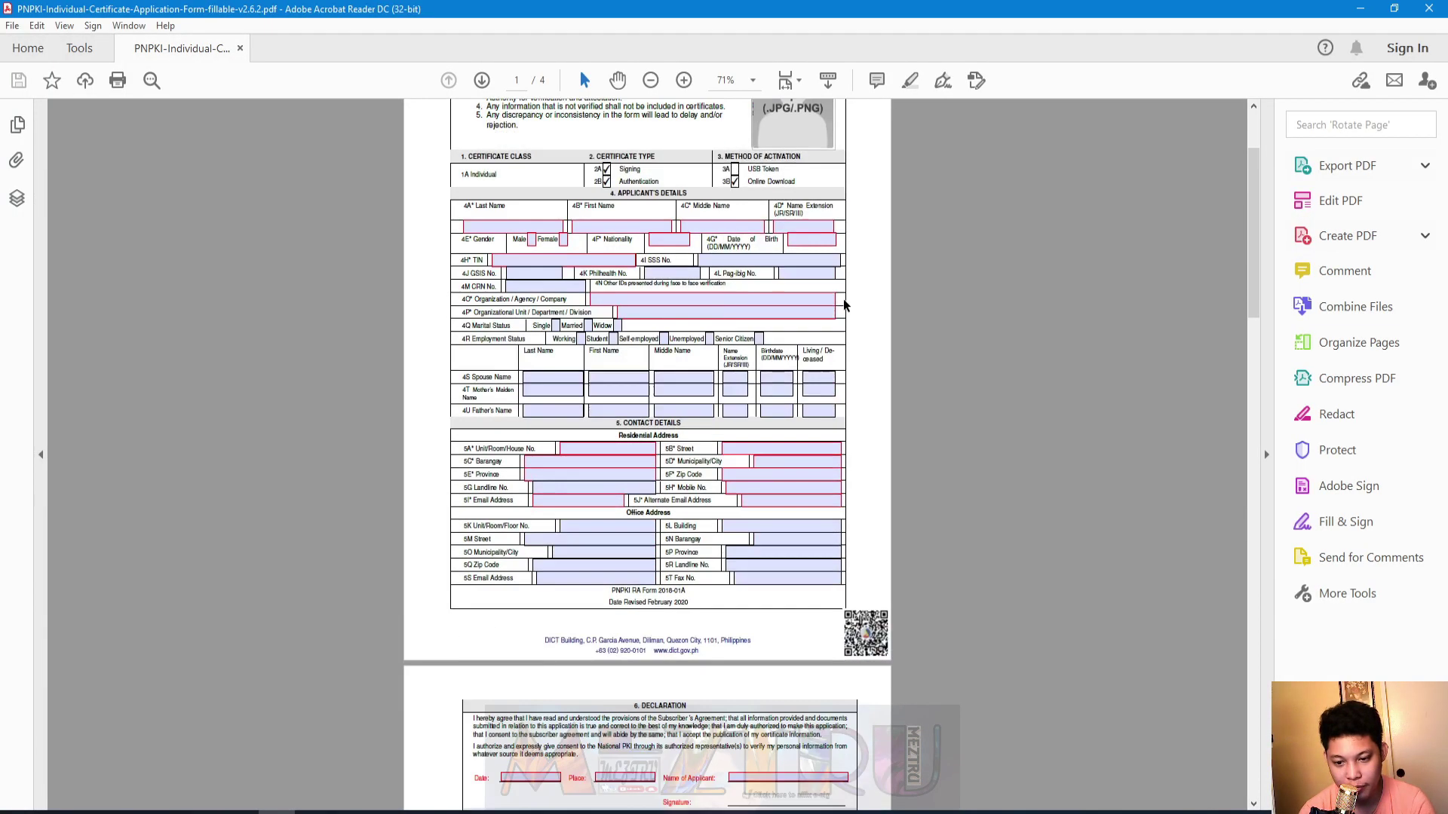
{"action": "scroll", "coordinate": [823, 273], "scroll_direction": "up", "scroll_amount": 3}
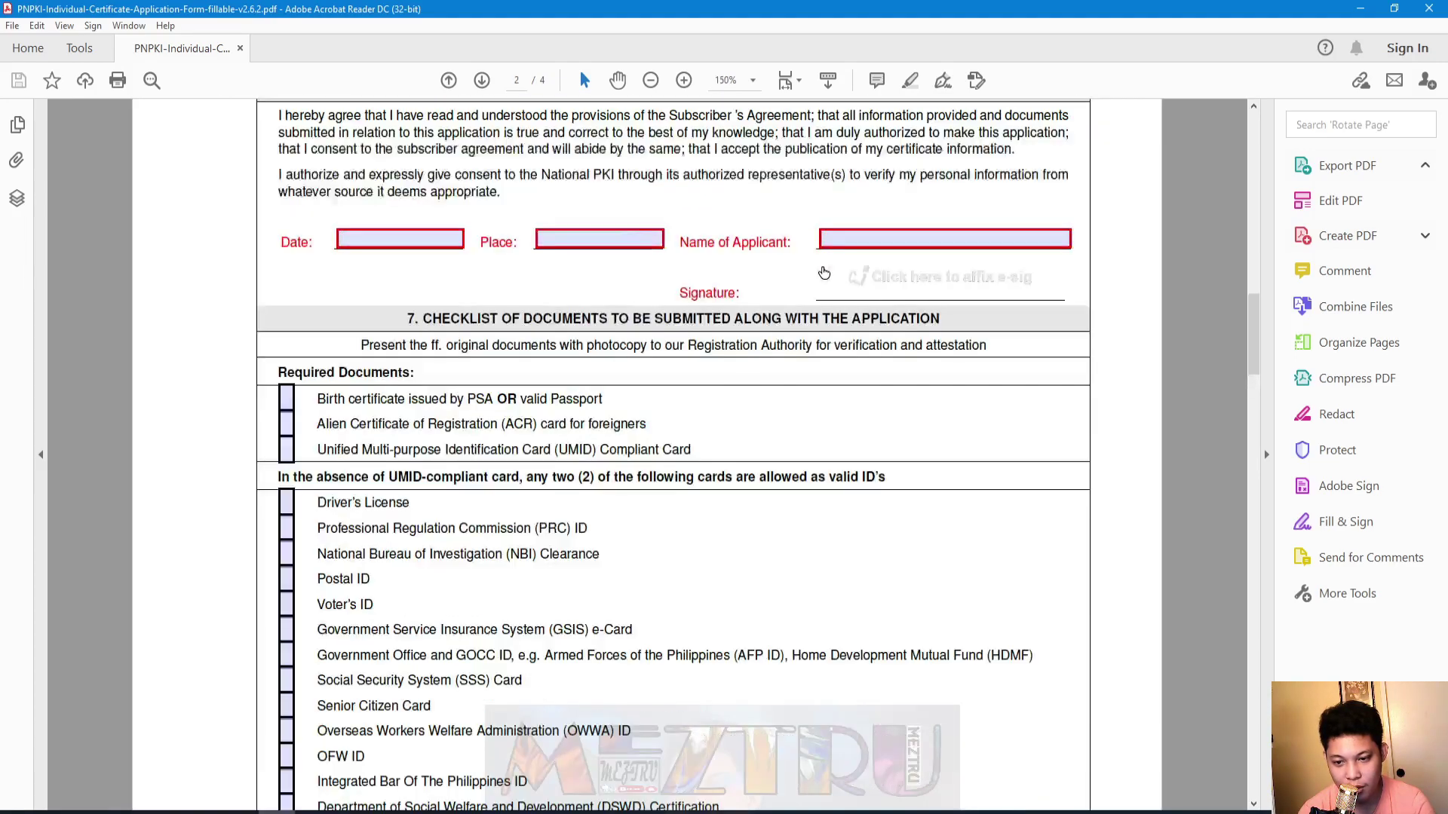
{"action": "scroll", "coordinate": [914, 301], "scroll_direction": "up", "scroll_amount": 1}
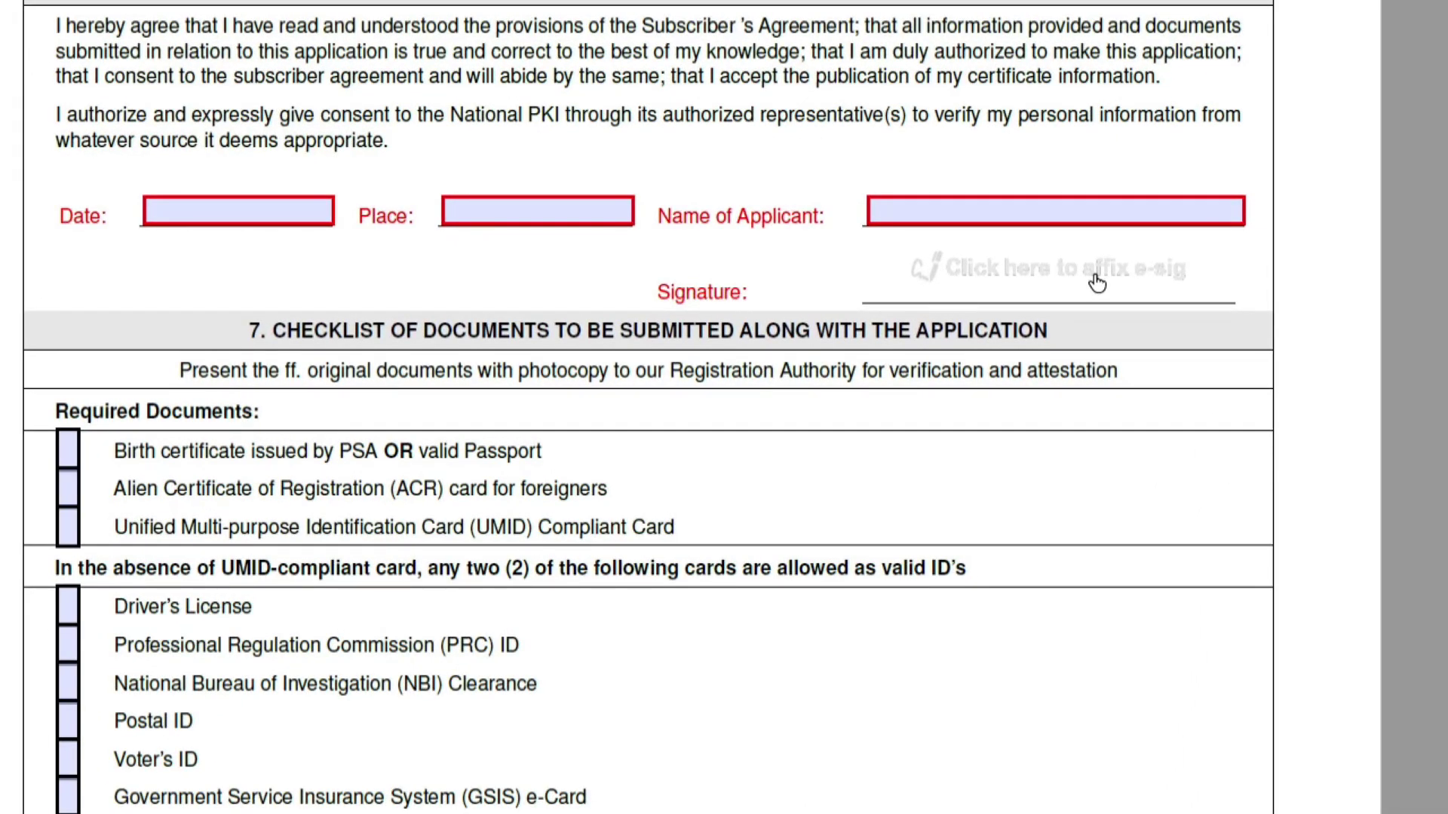
Affix esignature.jpg from the Desktop as the image in the form's Signature field.
{"action": "left_click", "coordinate": [1096, 279]}
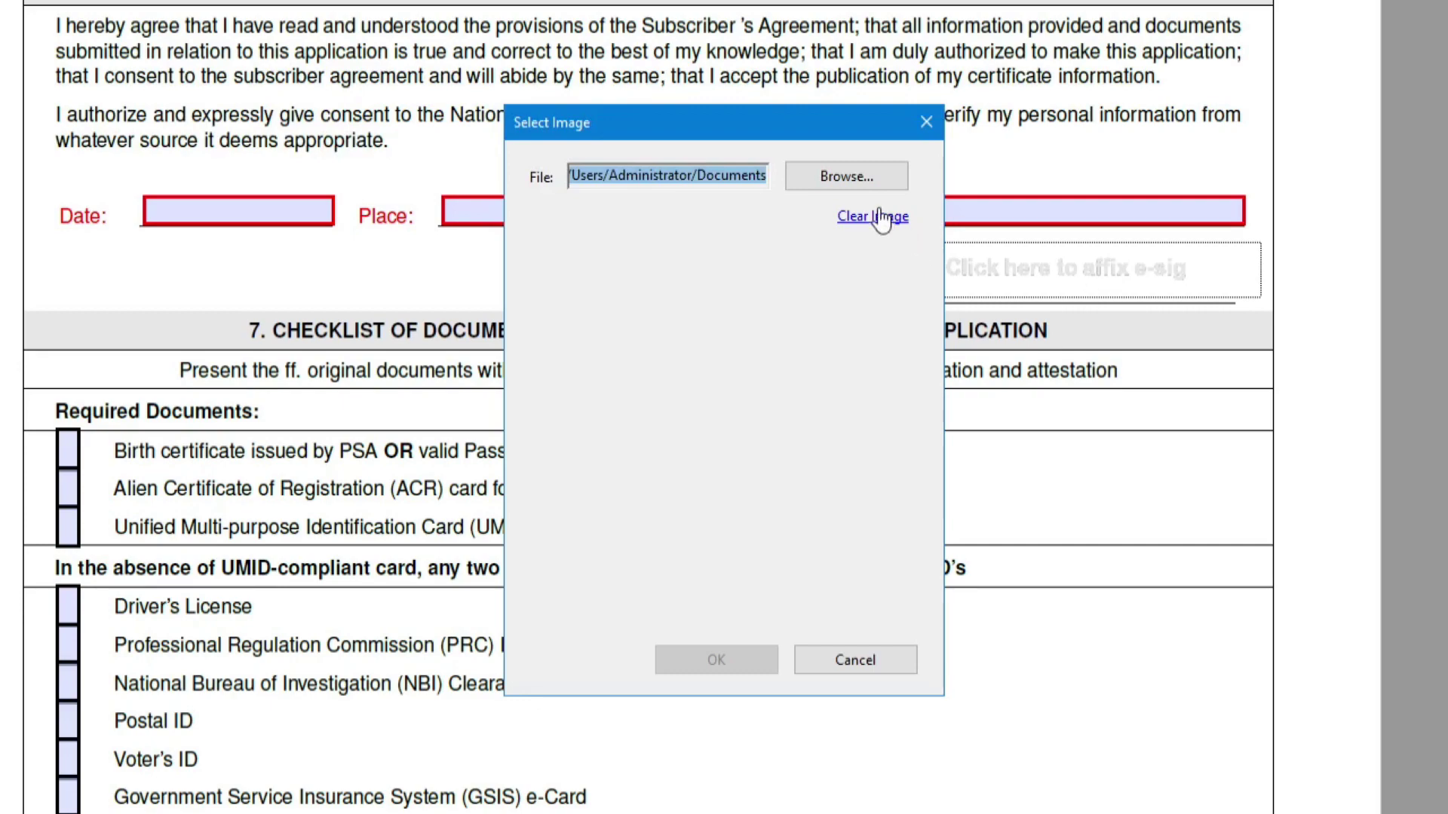
{"action": "left_click", "coordinate": [858, 183]}
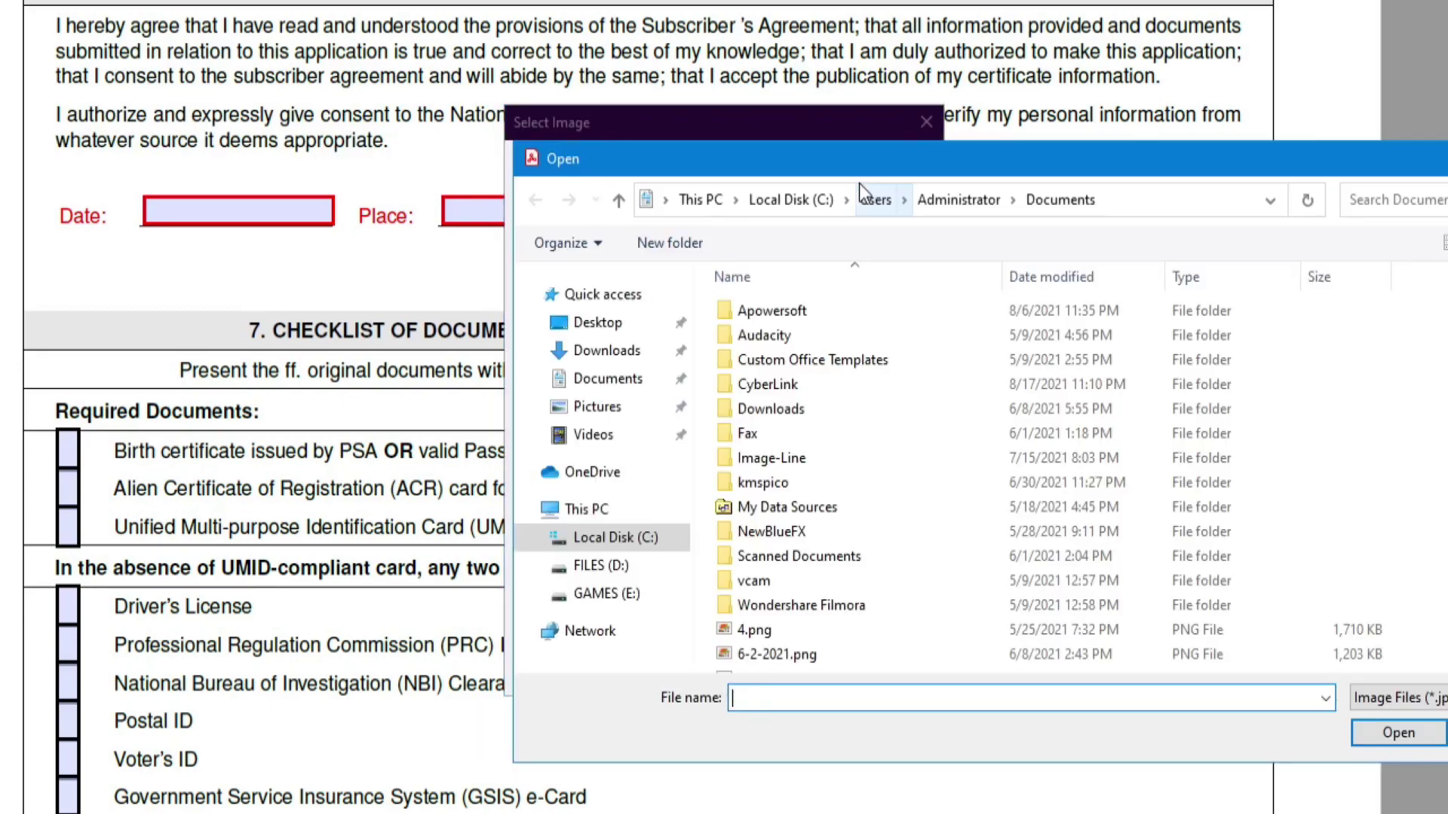
{"action": "left_click", "coordinate": [597, 323]}
{"action": "left_click", "coordinate": [771, 299]}
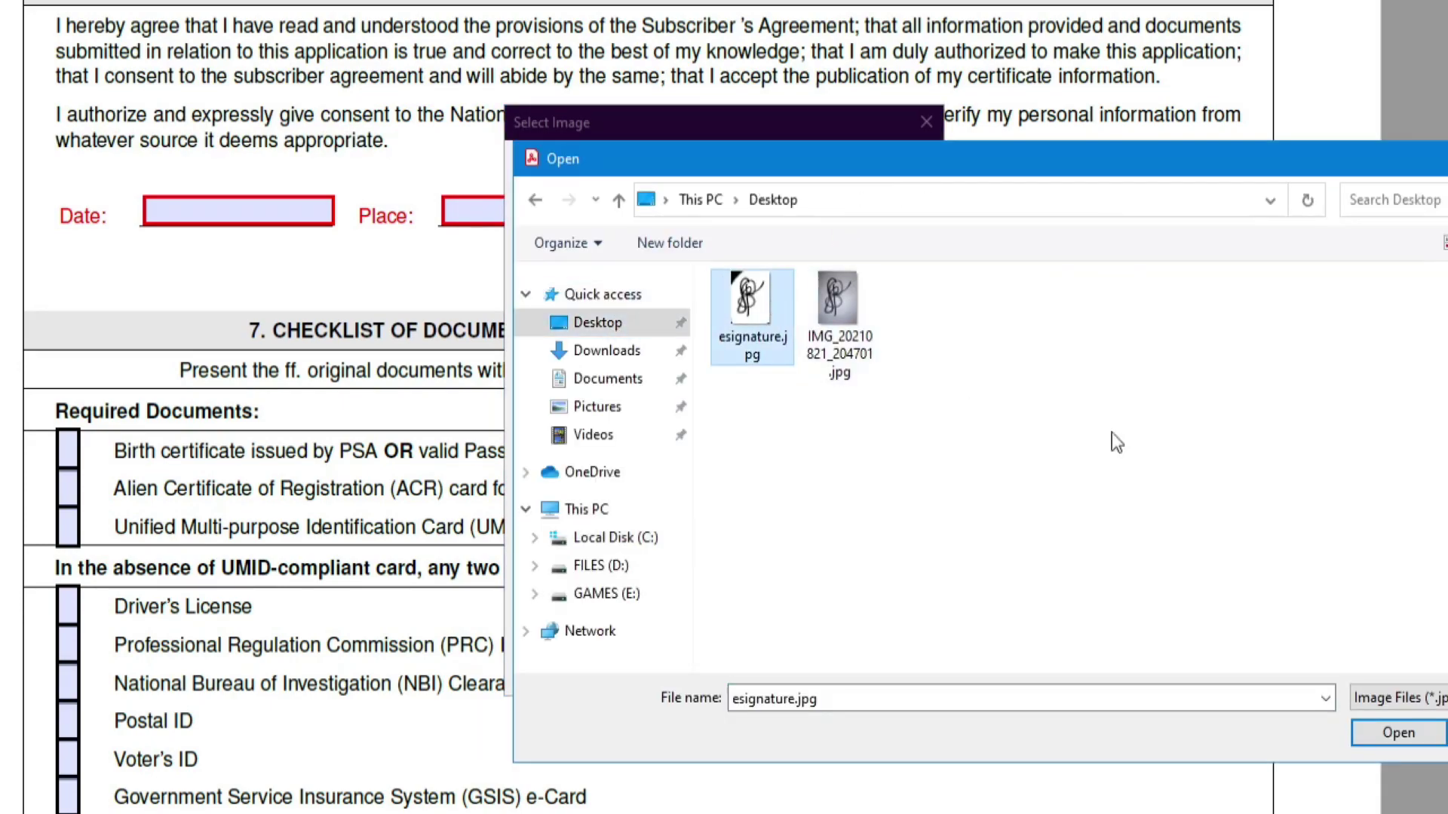
{"action": "left_click", "coordinate": [1401, 733]}
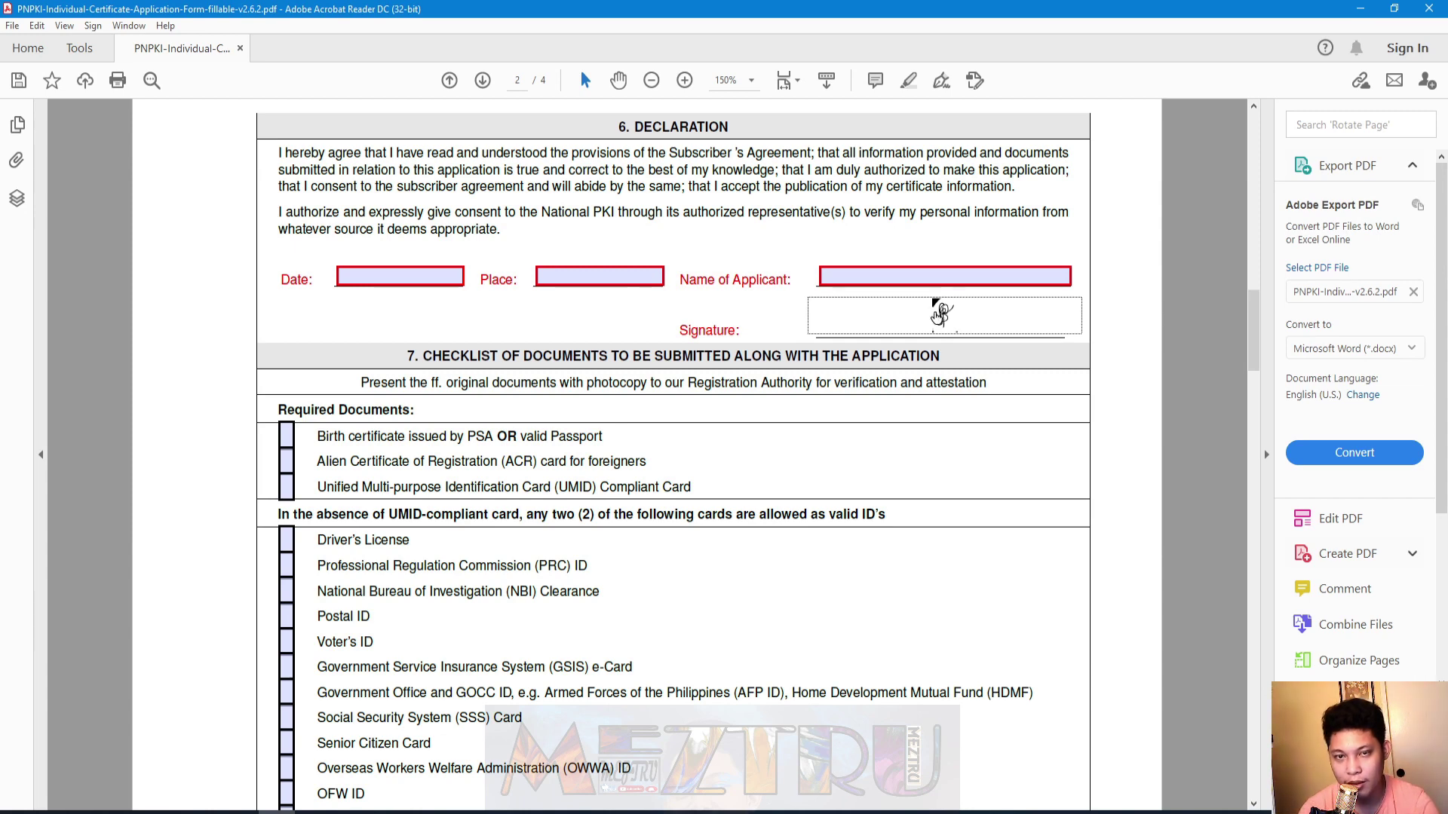
Switch from Acrobat Reader to the browser and open photopea.com in a new tab.
{"action": "left_click", "coordinate": [1358, 11]}
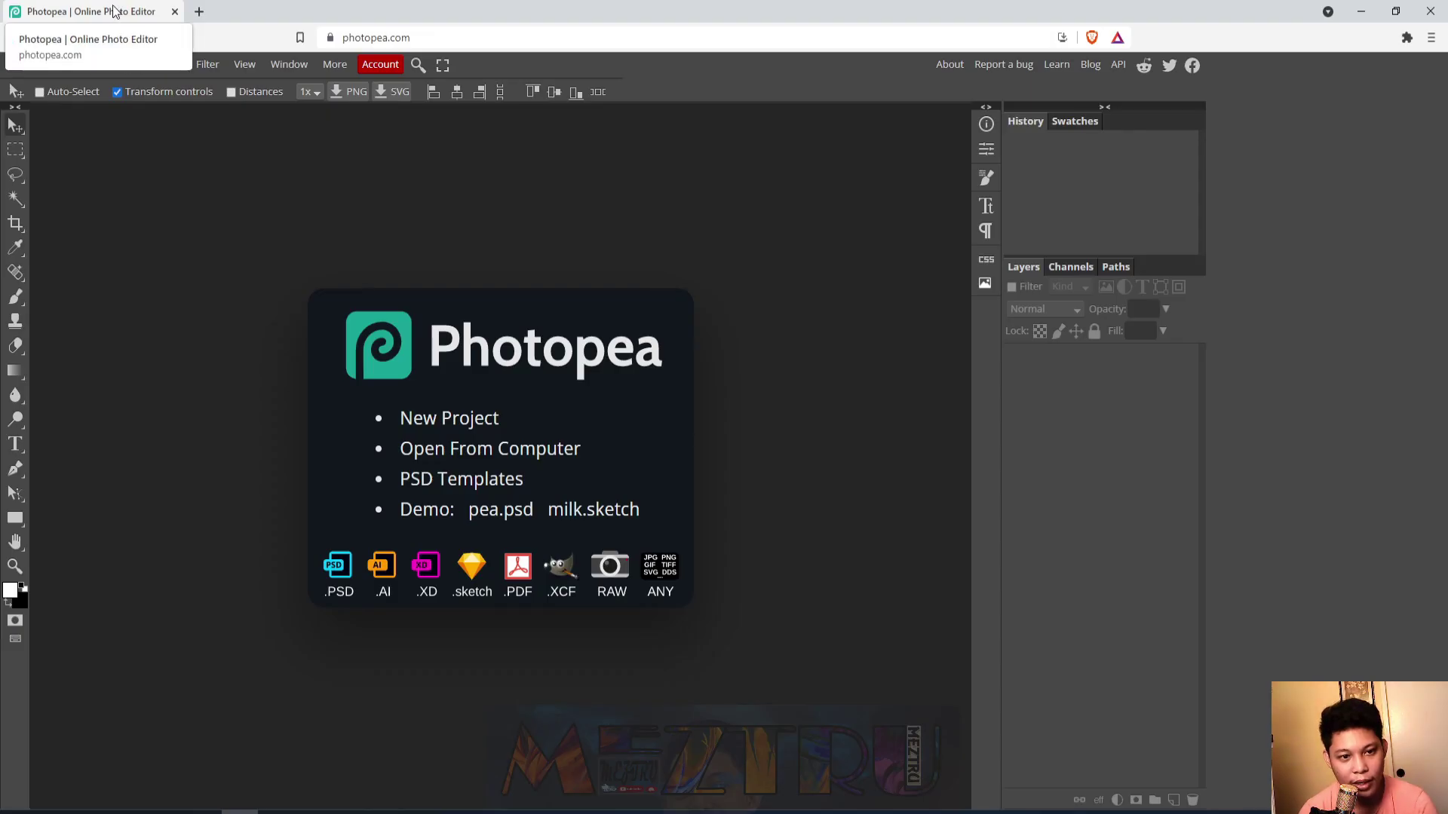
{"action": "left_click", "coordinate": [199, 12]}
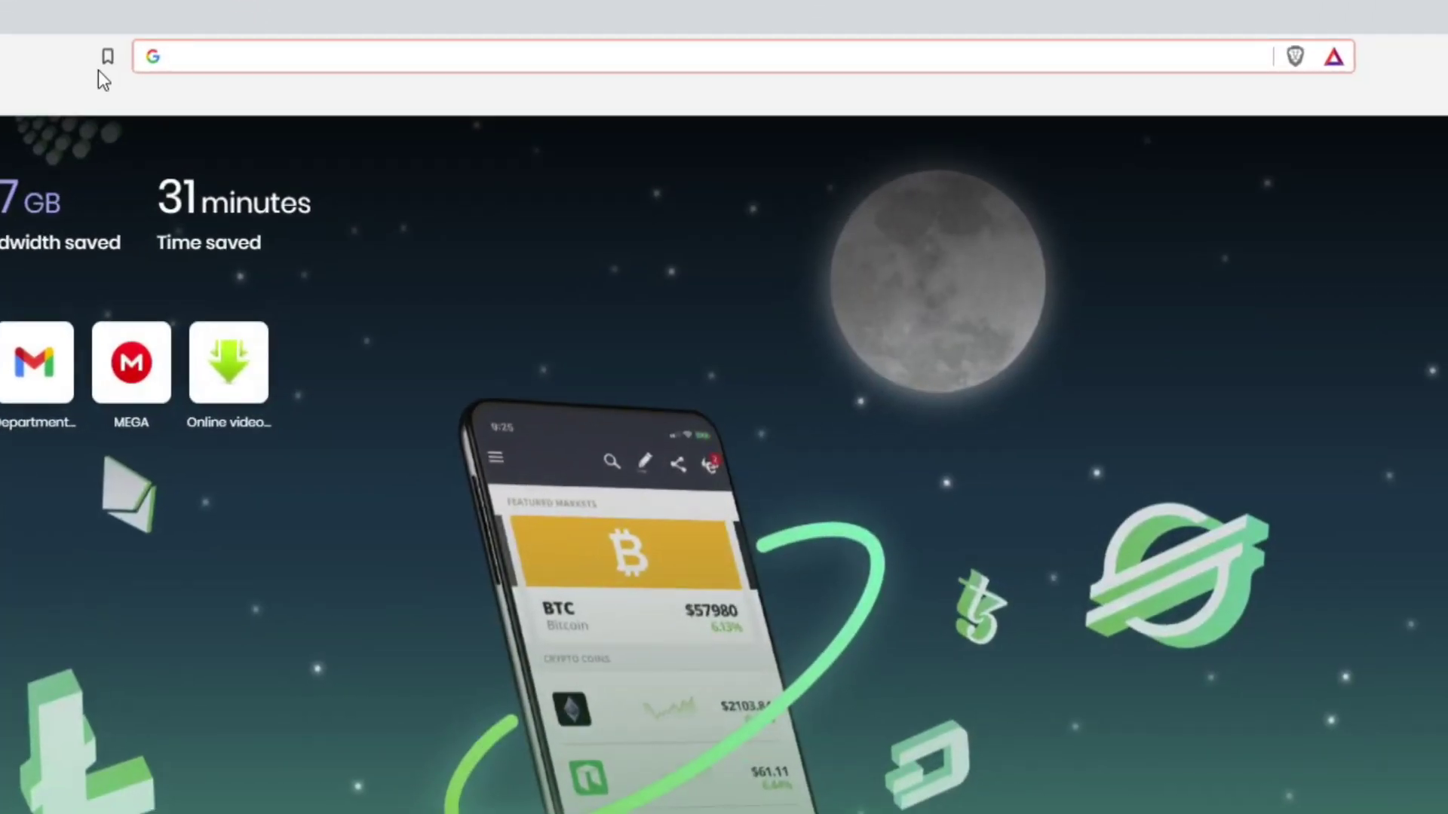
{"action": "left_click", "coordinate": [190, 60]}
{"action": "type", "text": "photo"}
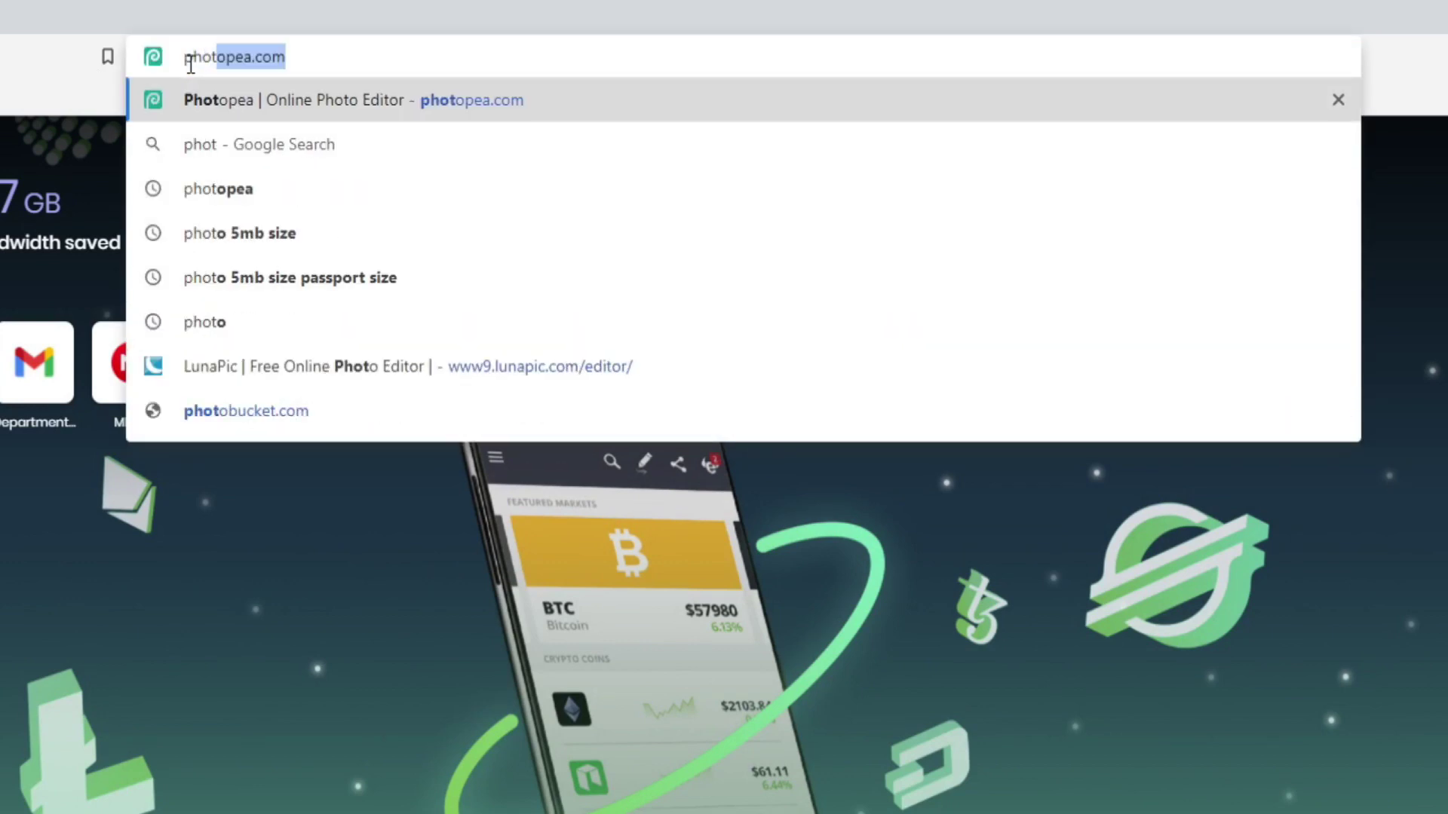
{"action": "type", "text": "pea"}
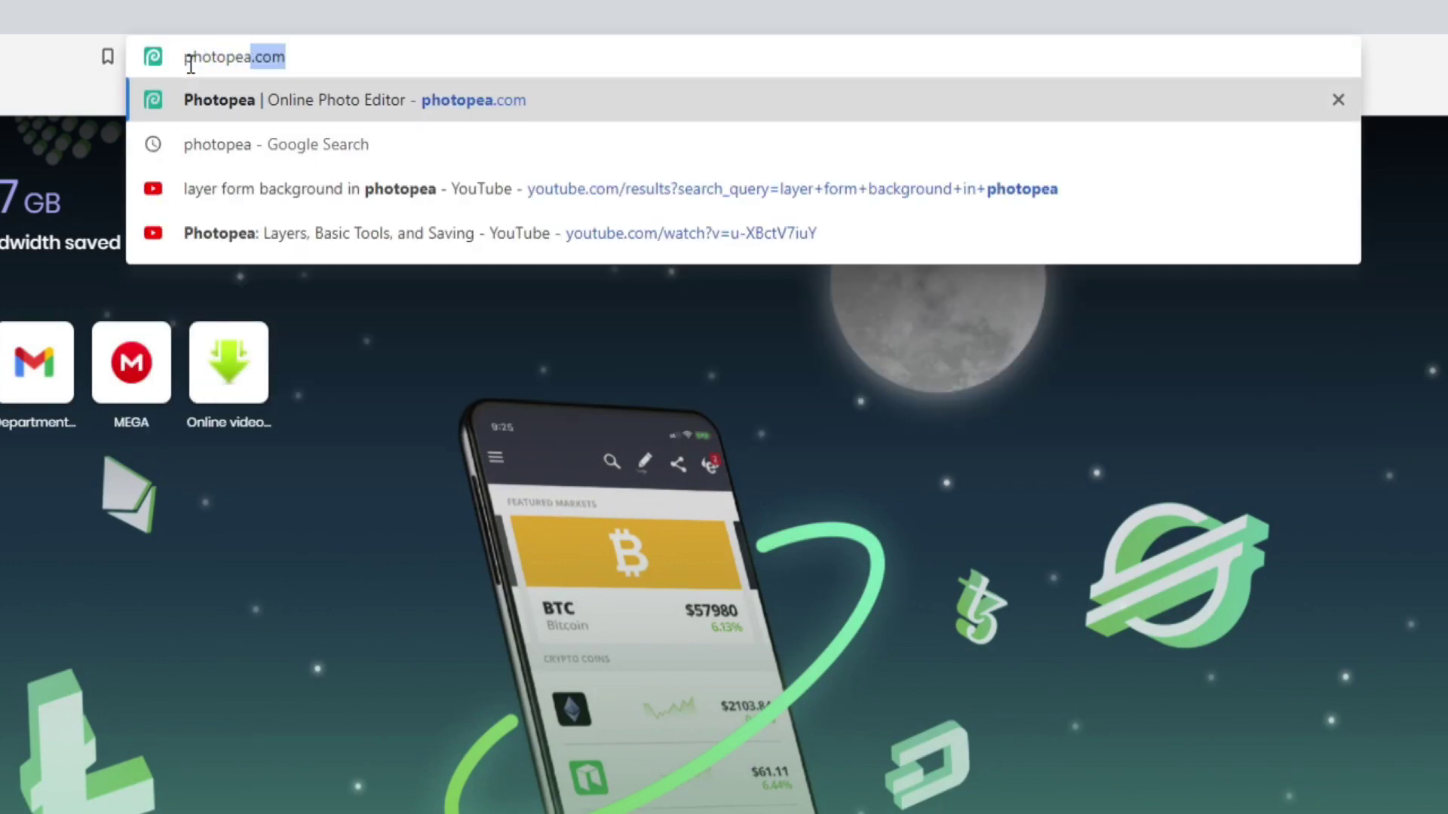
{"action": "type", "text": ".com"}
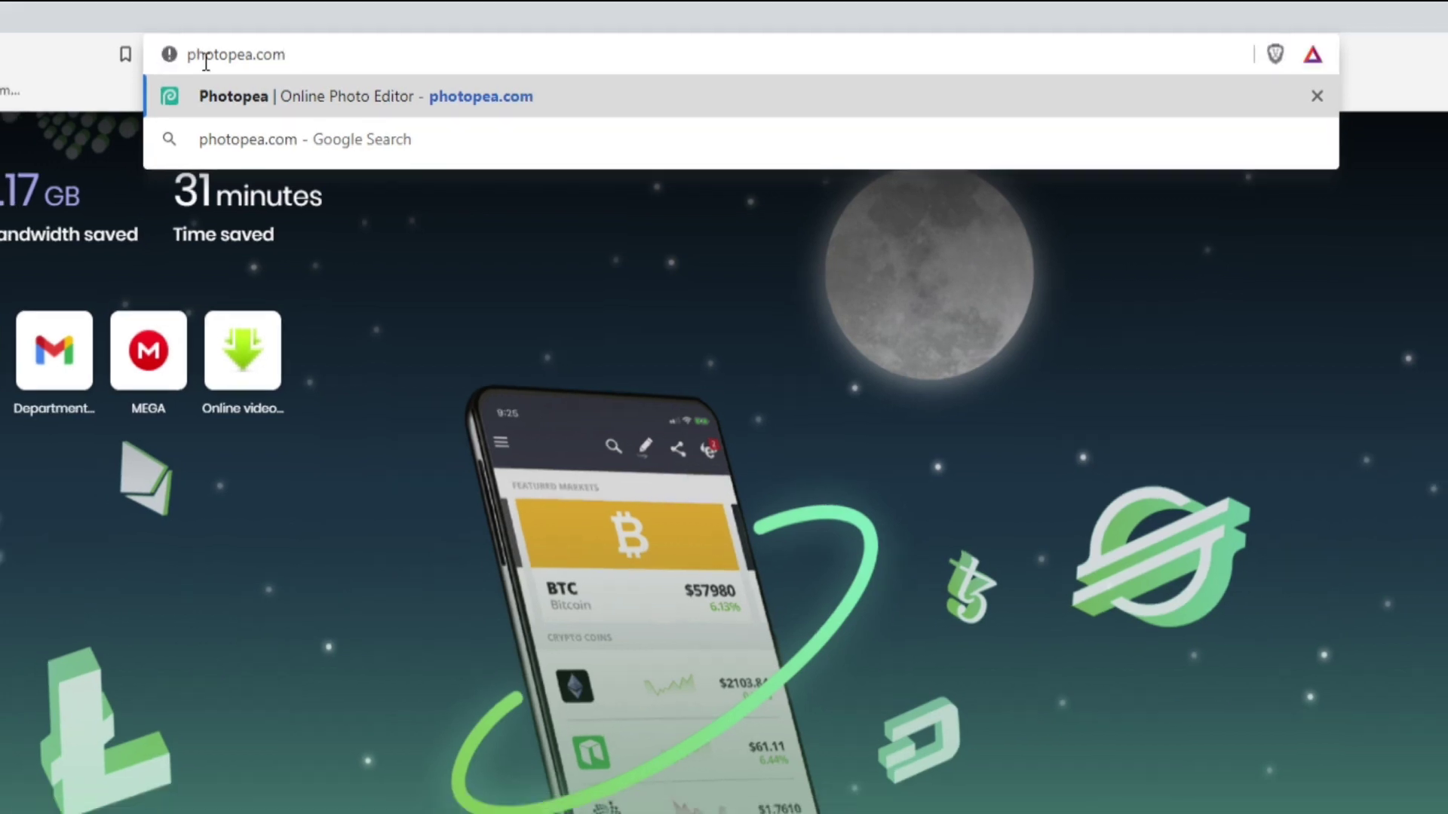
{"action": "key", "text": "Return"}
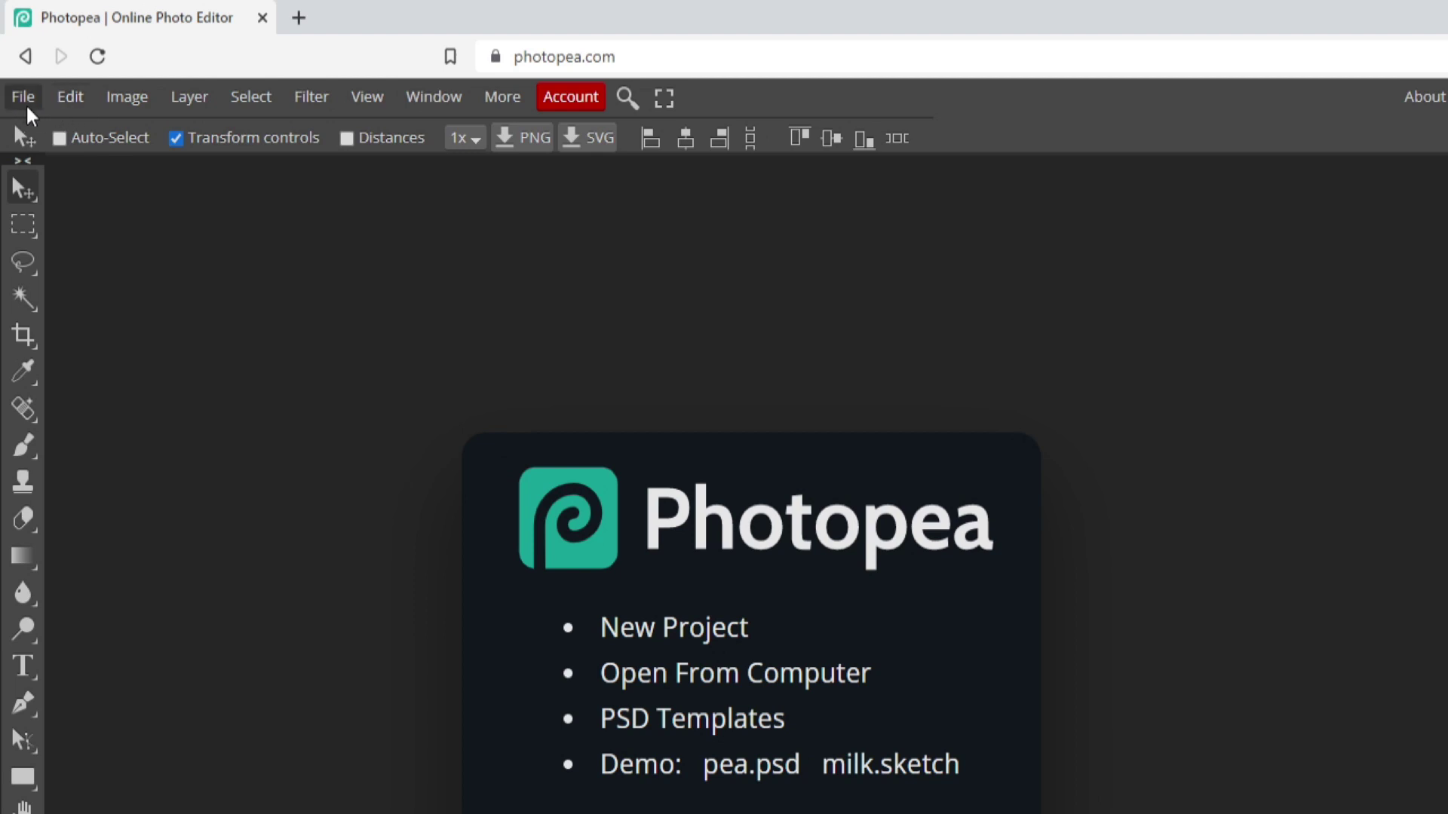
Open esignature.jpg from the Desktop in Photopea.
{"action": "left_click", "coordinate": [22, 97]}
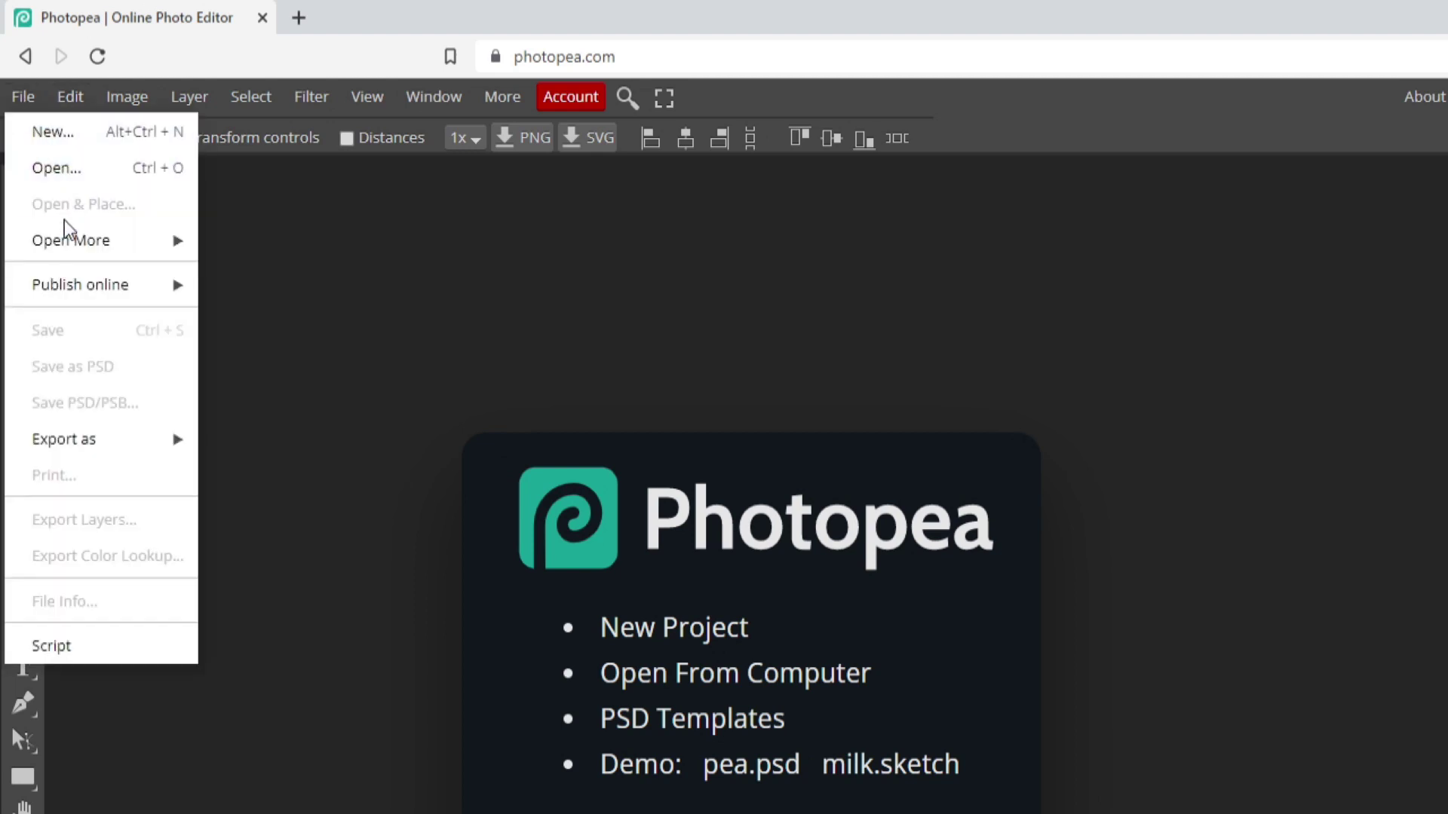
{"action": "left_click", "coordinate": [57, 169]}
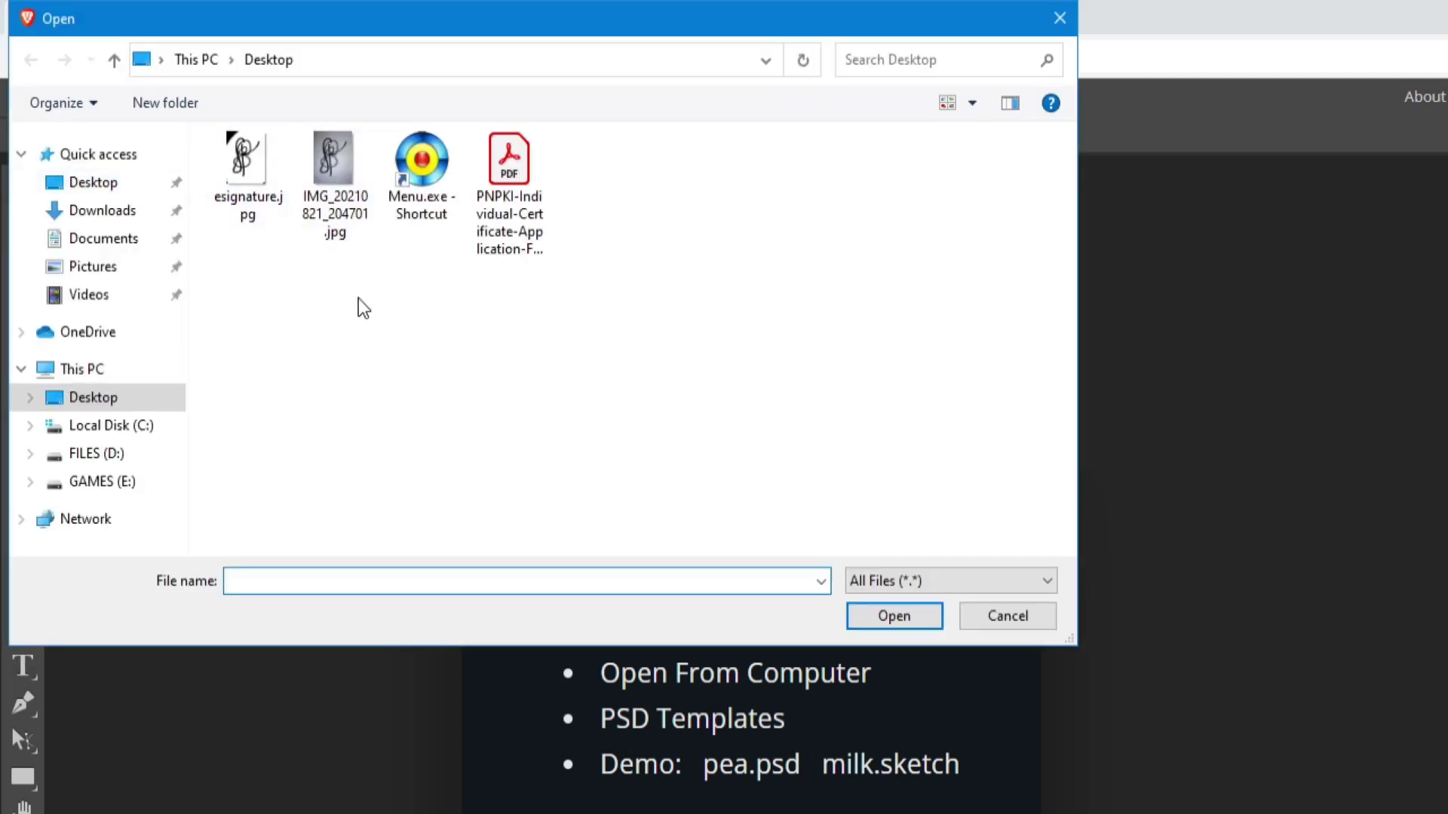
{"action": "left_click", "coordinate": [257, 198]}
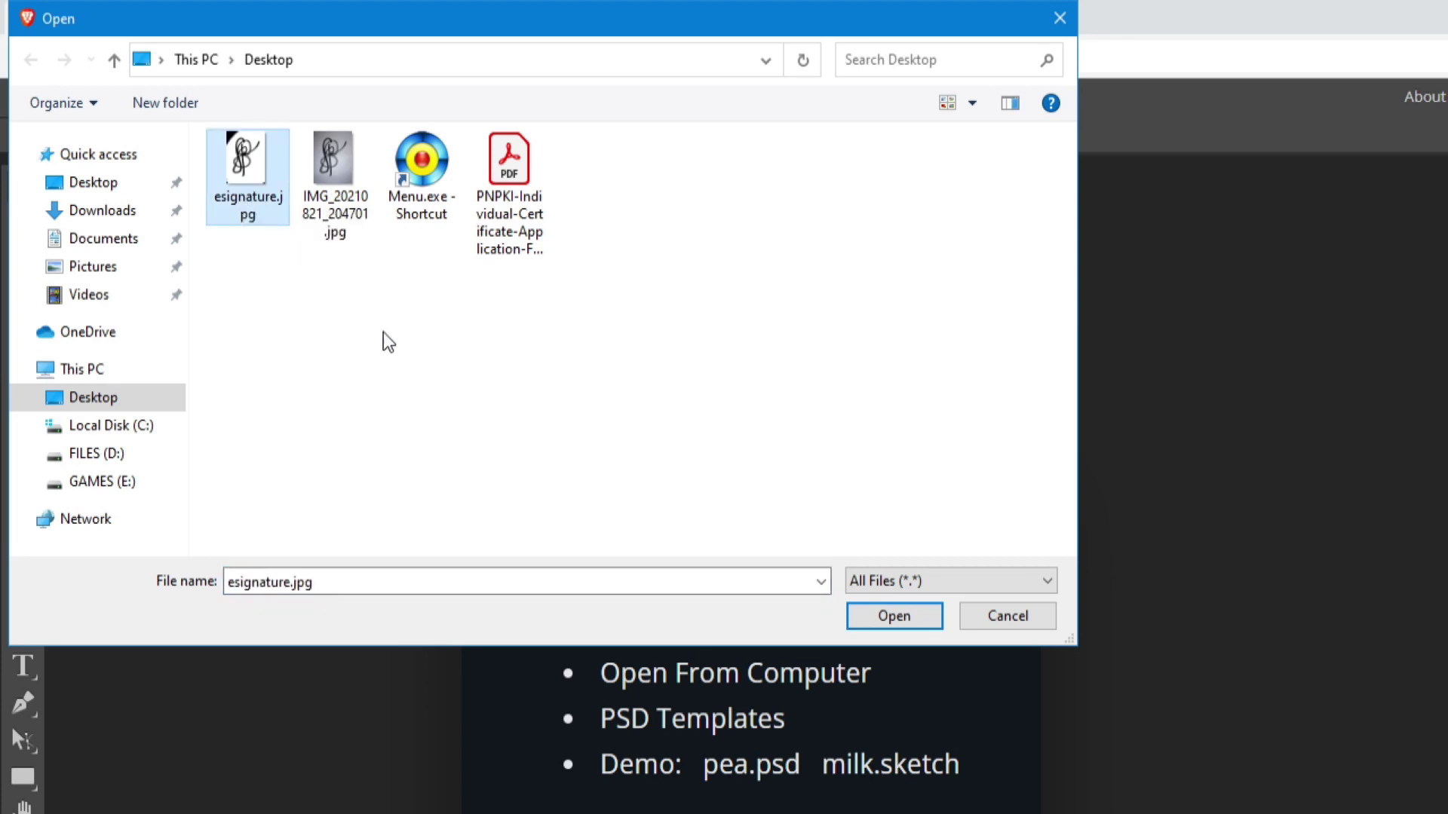
{"action": "left_click", "coordinate": [905, 613]}
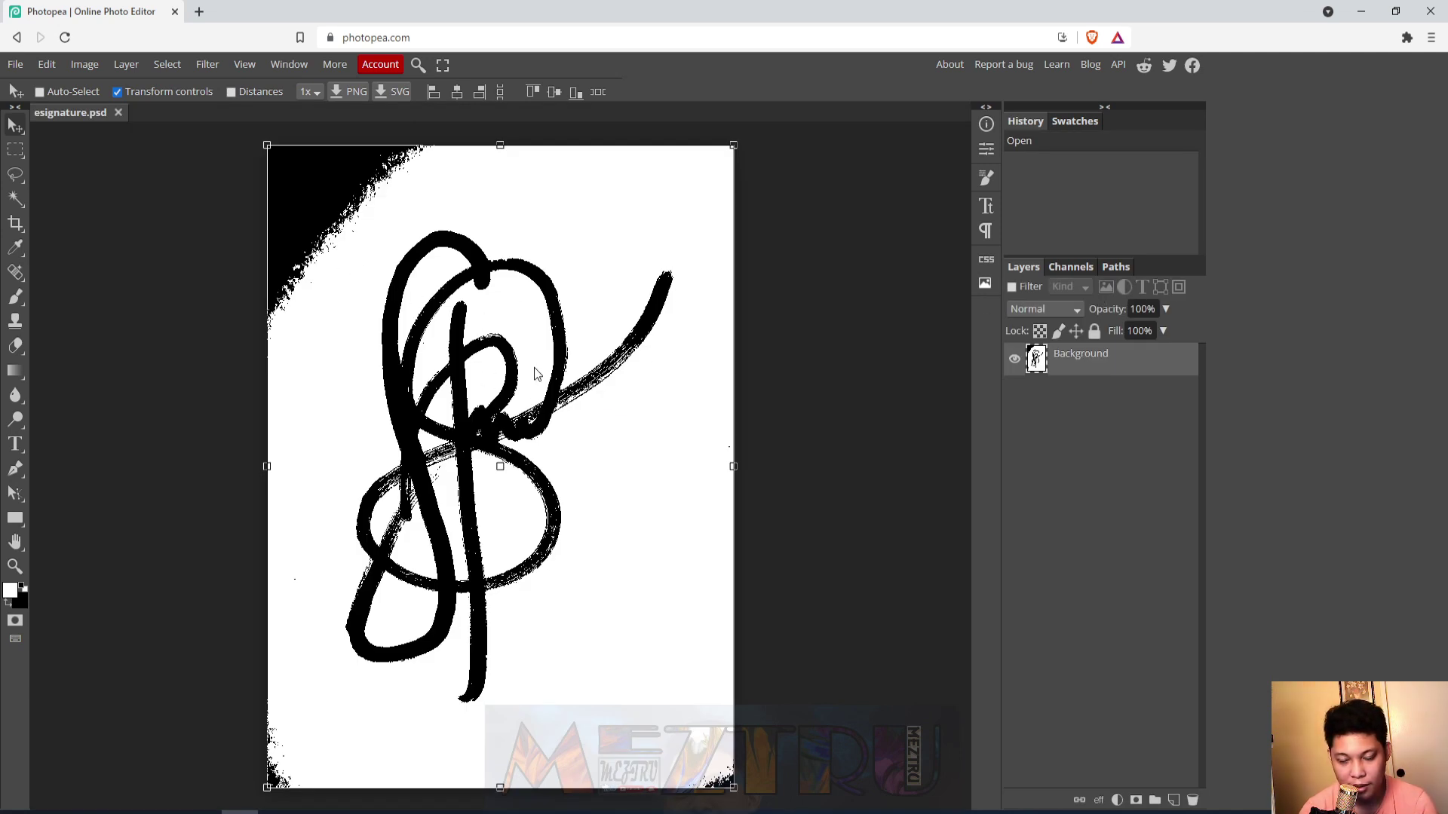
Hide the Red and Blue channels and delete the white area from the Background layer using a selection loaded from the Green channel.
{"action": "left_click", "coordinate": [1071, 268]}
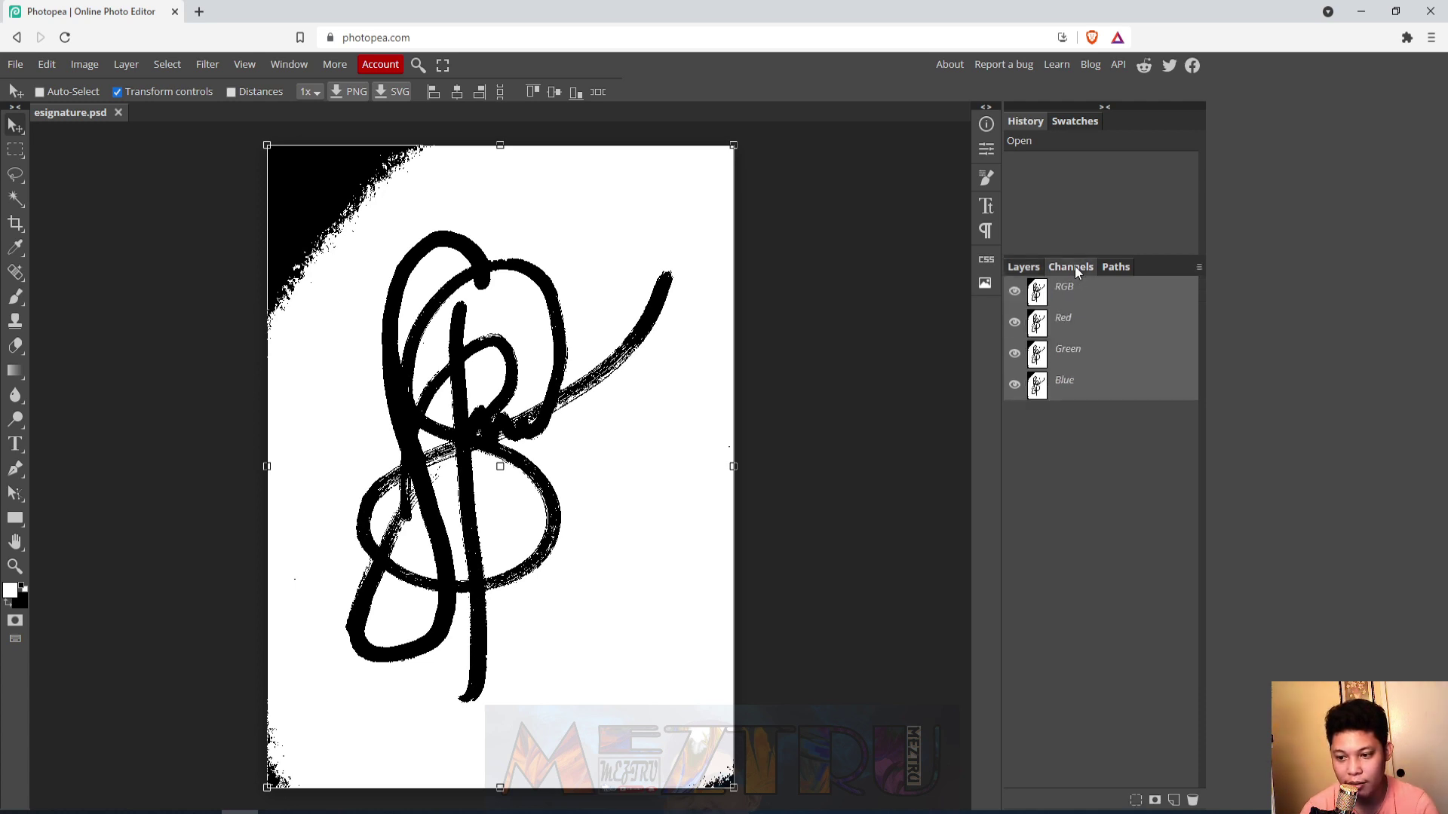
{"action": "left_click", "coordinate": [1014, 323]}
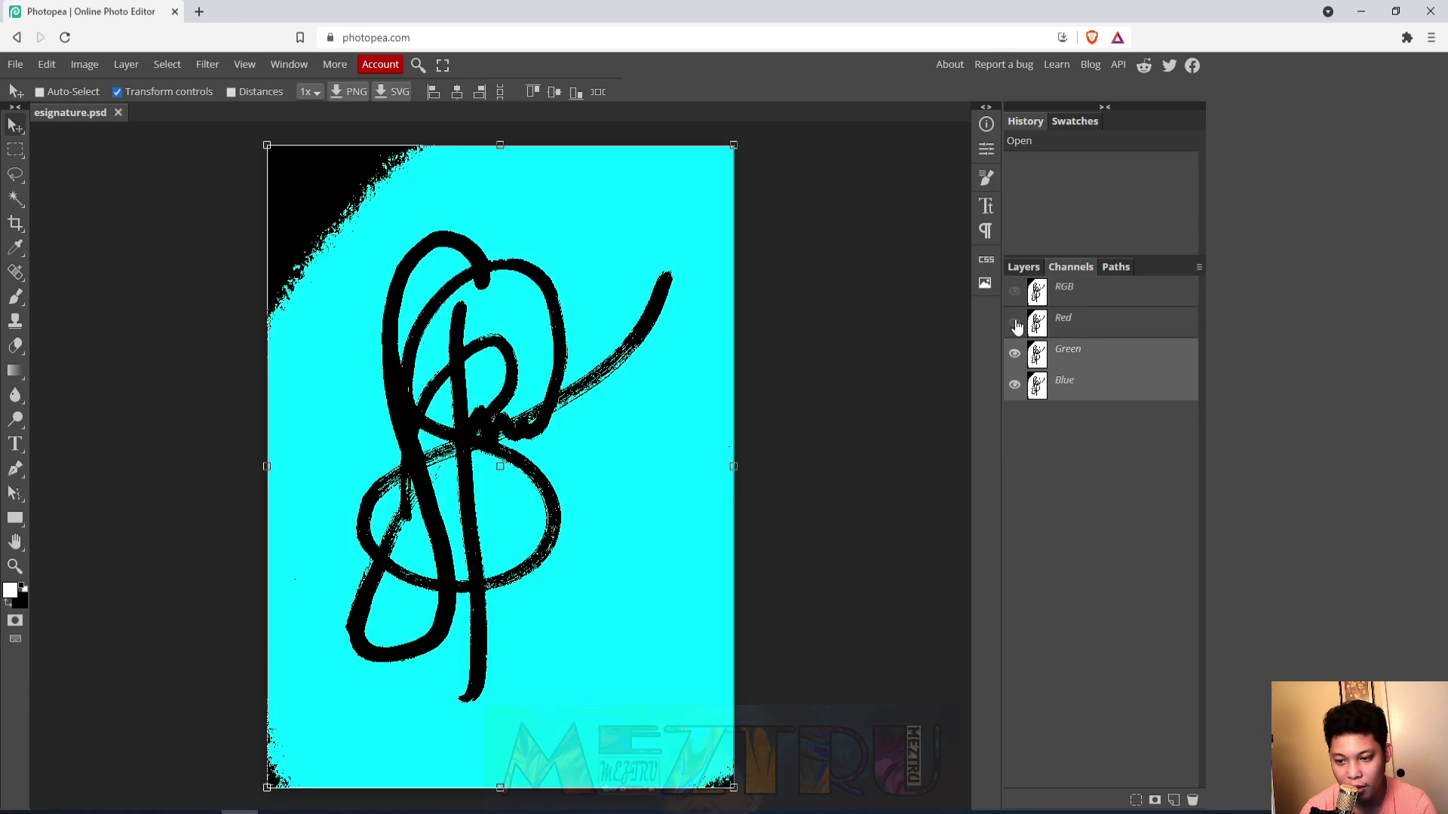
{"action": "left_click", "coordinate": [1015, 385]}
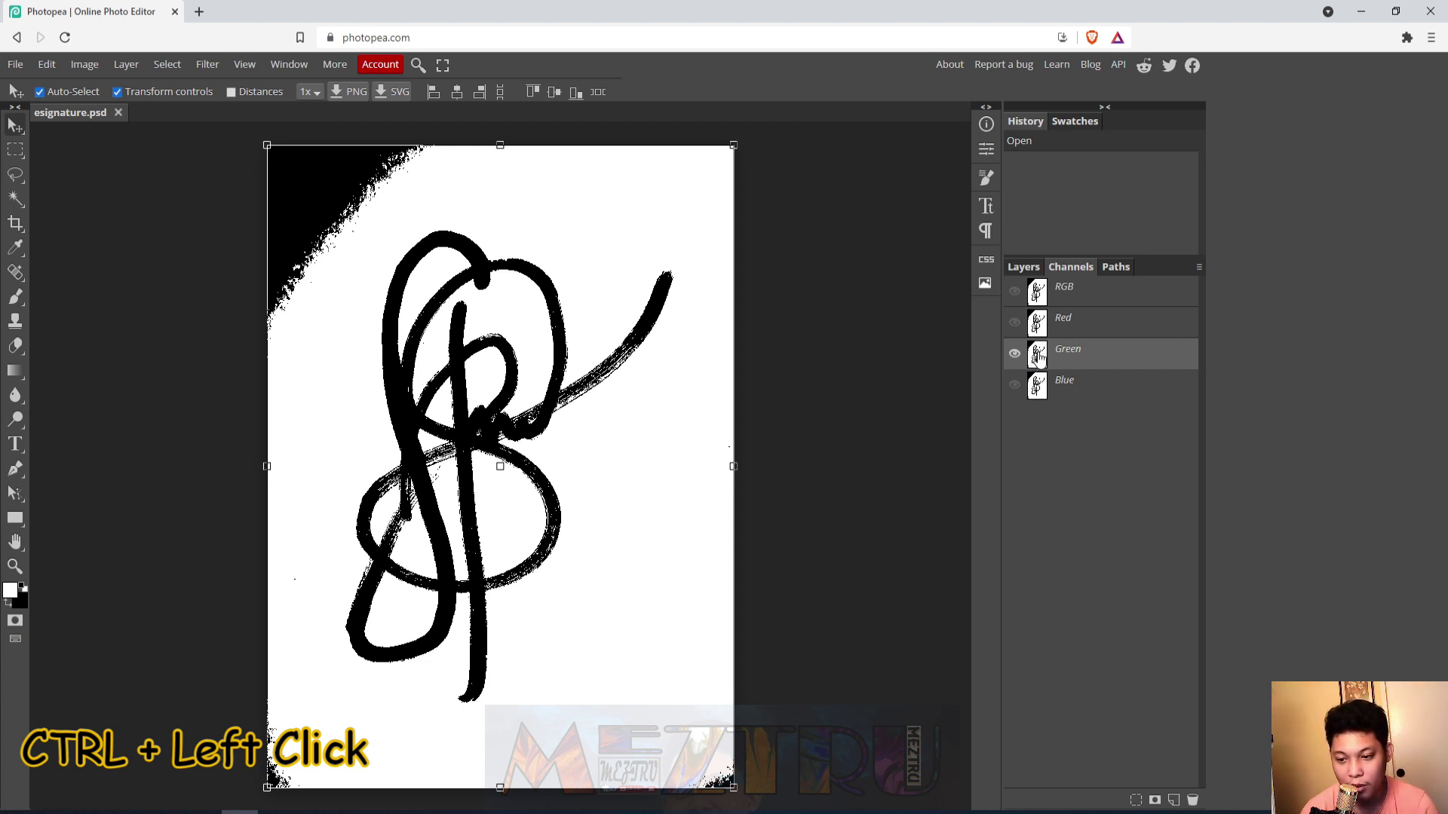
{"action": "left_click", "coordinate": [1038, 358], "text": "ctrl"}
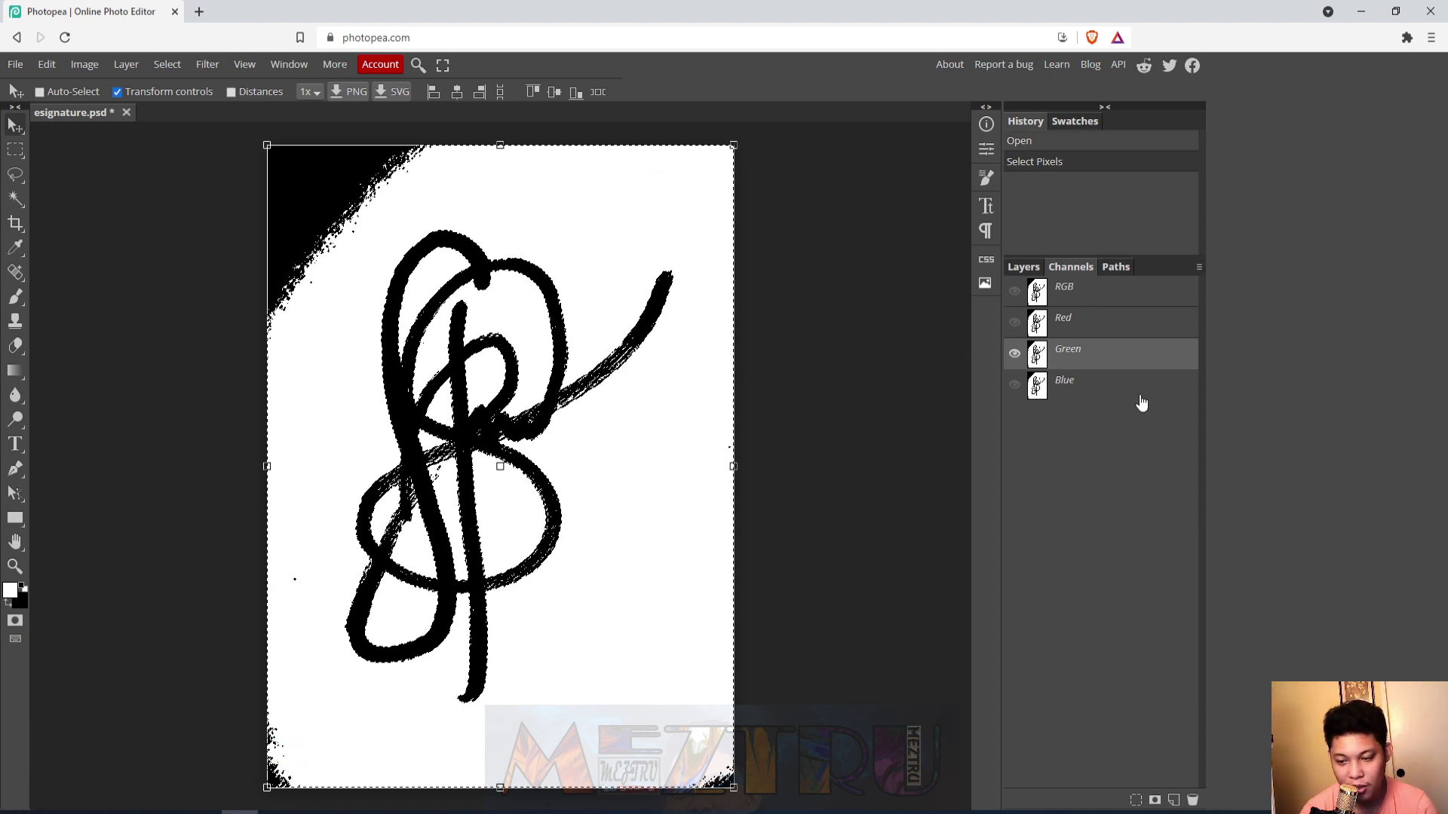
{"action": "left_click", "coordinate": [1024, 267]}
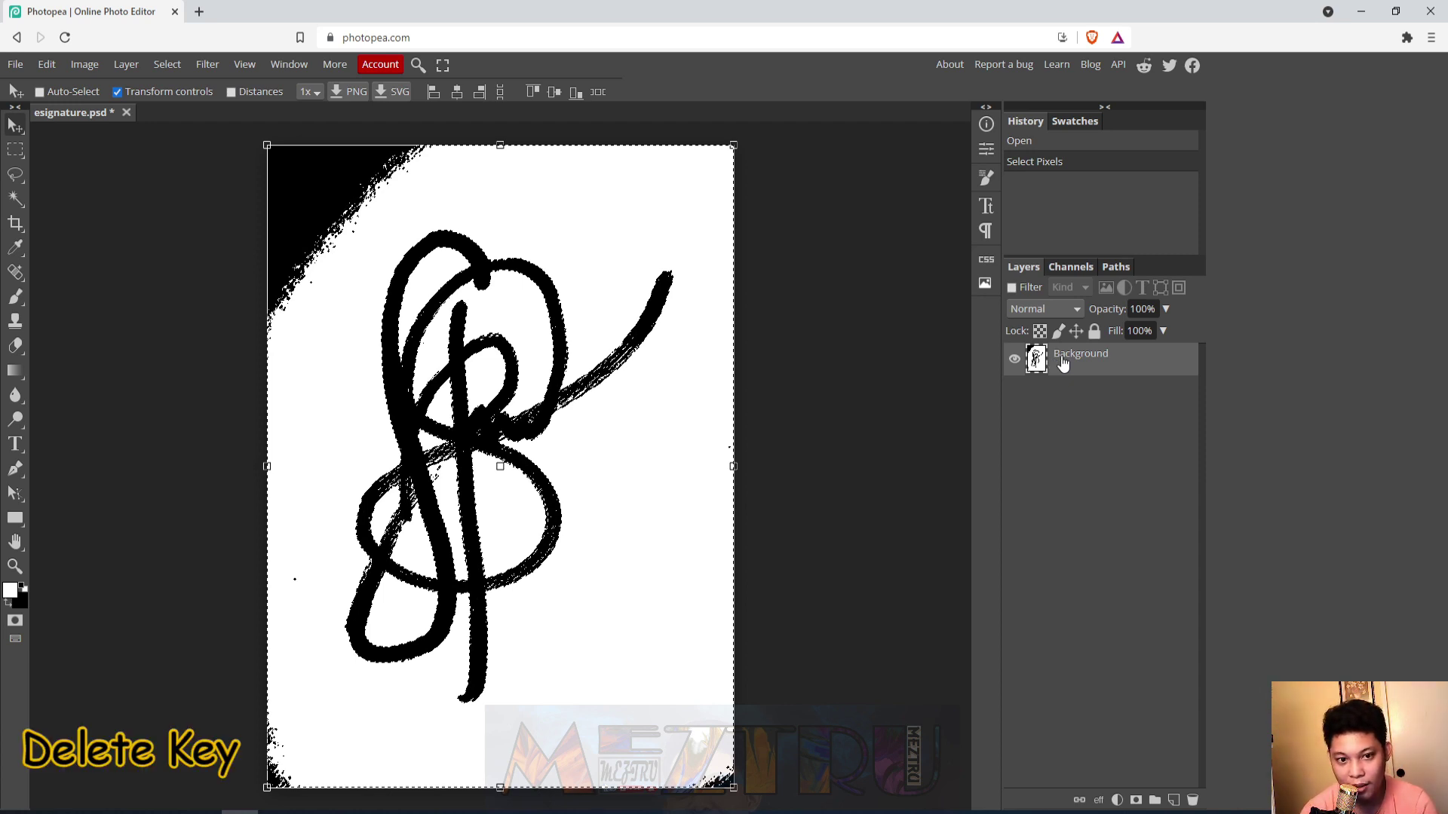
{"action": "key", "text": "Delete"}
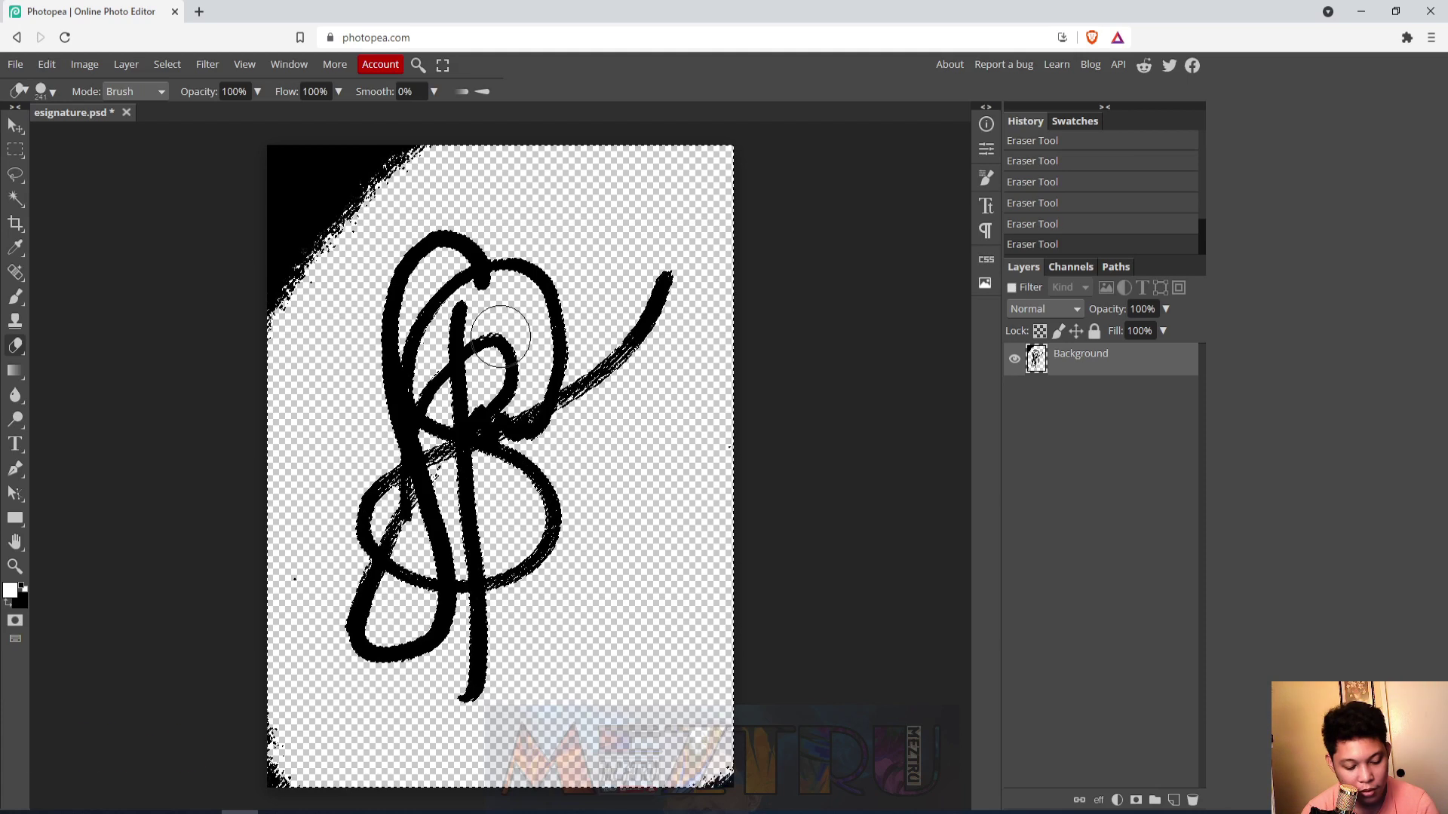
Clear the selection and erase the black patches in the image corners using the Eraser Tool at 255 px.
{"action": "key", "text": "ctrl+d"}
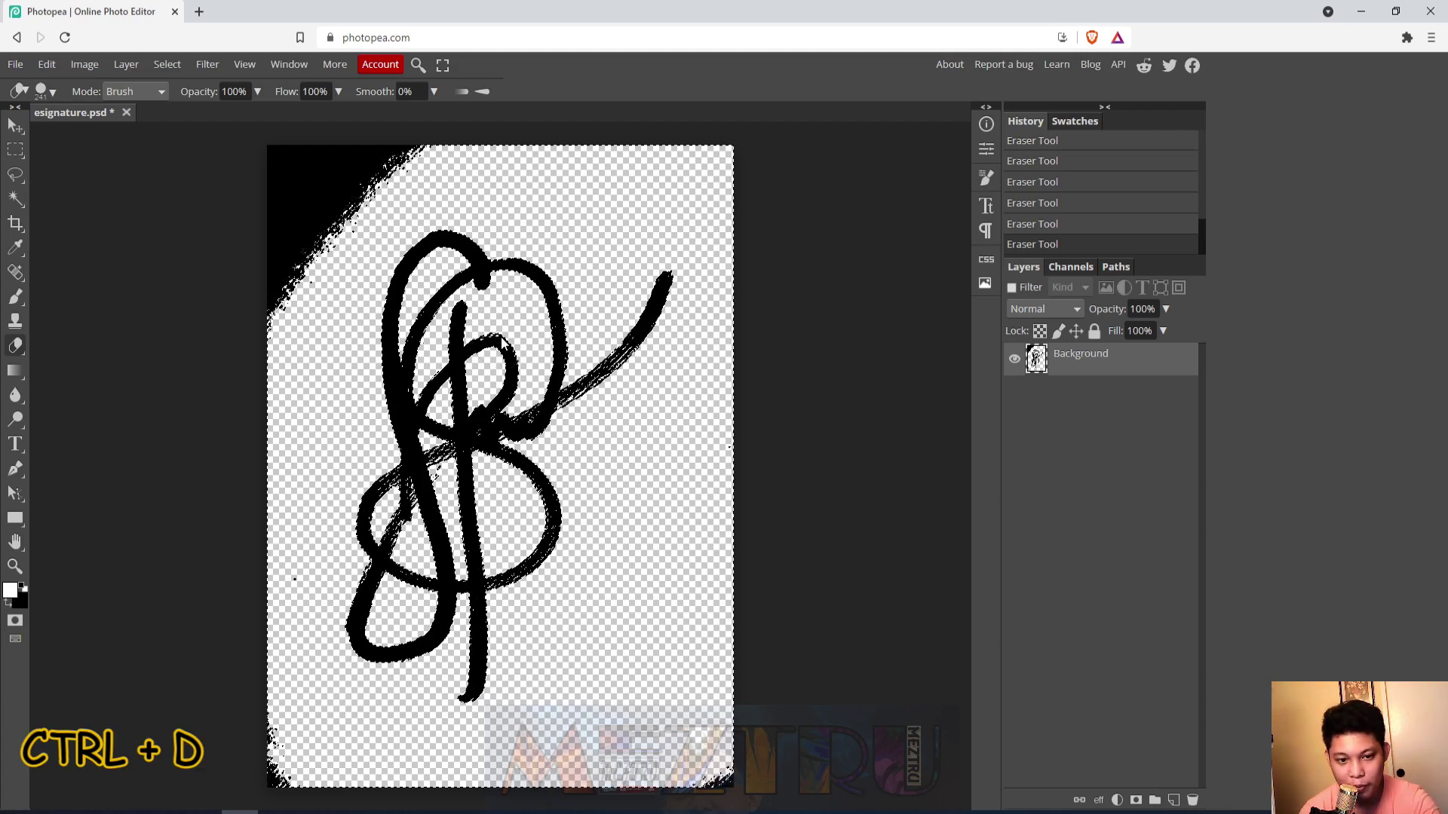
{"action": "key", "text": "ctrl+d"}
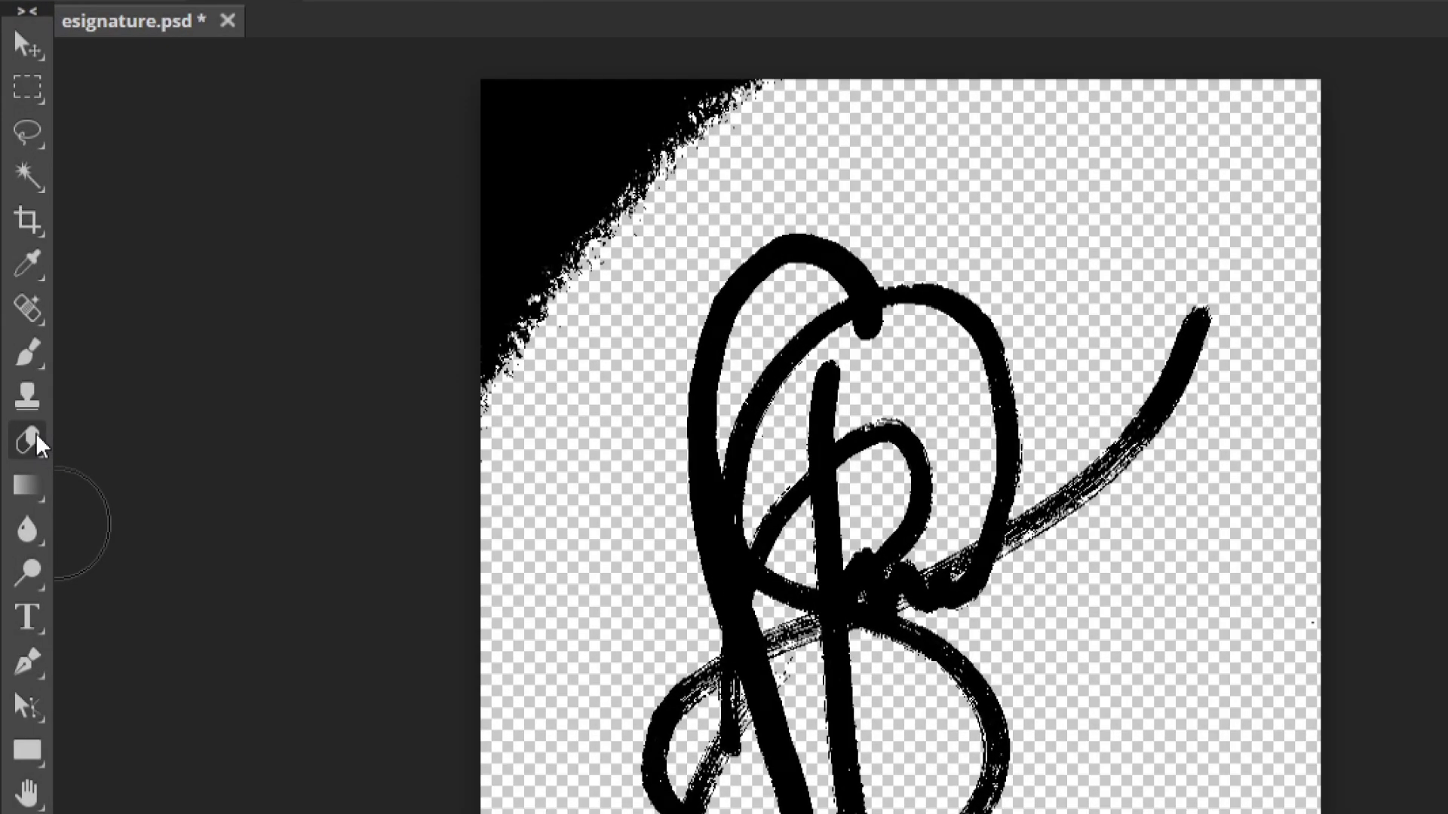
{"action": "right_click", "coordinate": [40, 445]}
{"action": "left_click", "coordinate": [128, 443]}
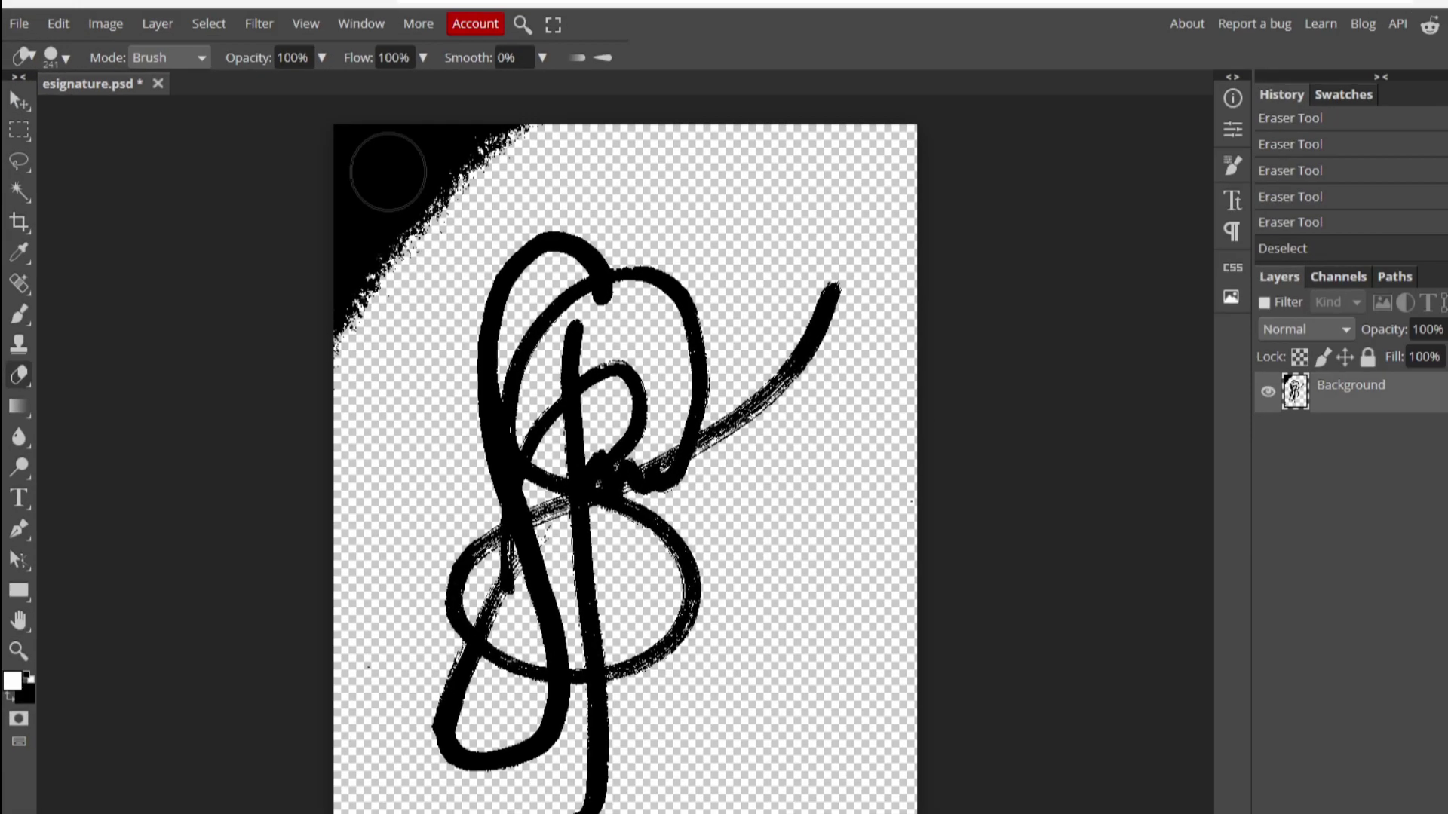
{"action": "right_click", "coordinate": [565, 148]}
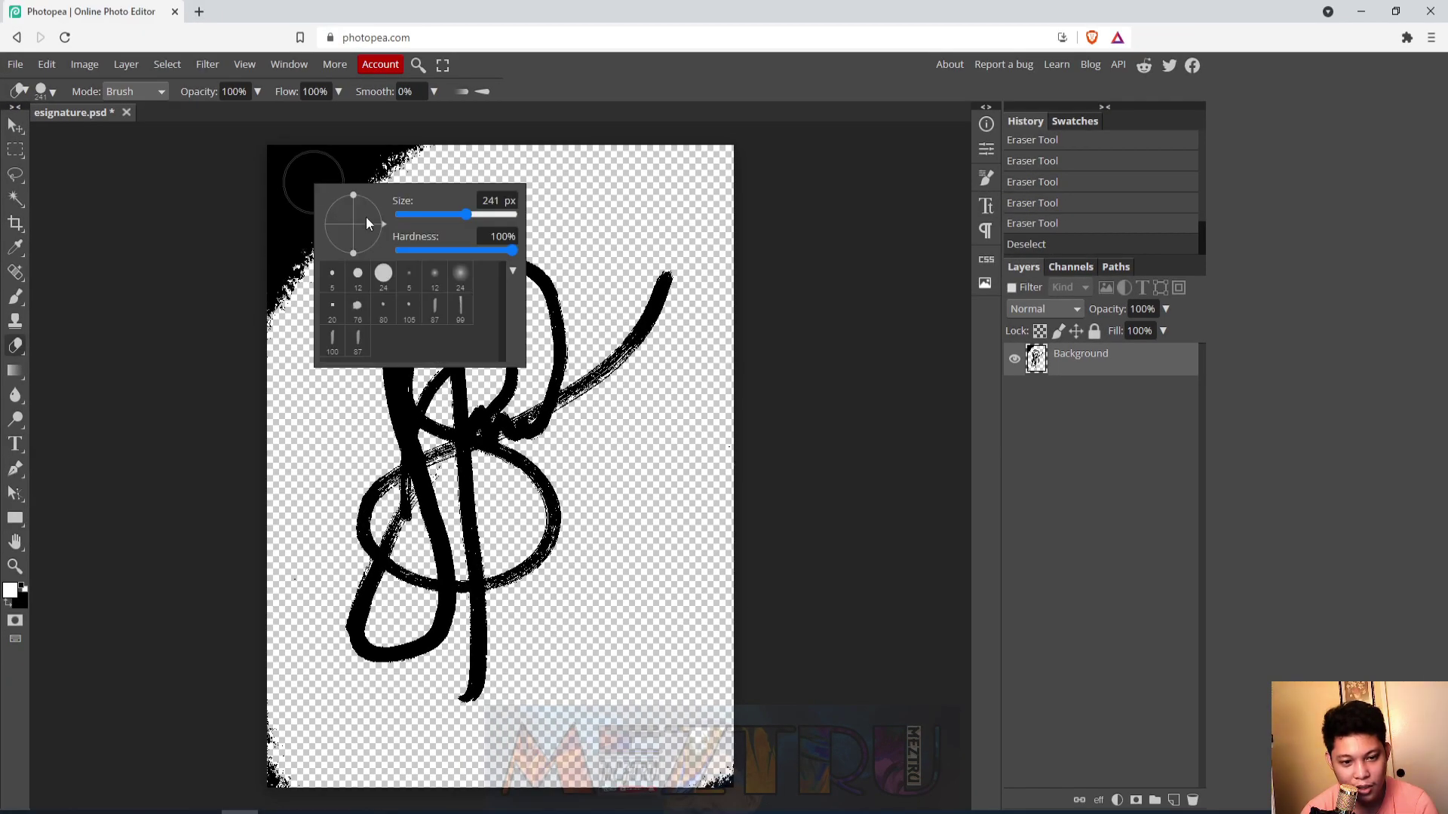
{"action": "mouse_move", "coordinate": [461, 215]}
{"action": "left_mouse_down"}
{"action": "mouse_move", "coordinate": [422, 216]}
{"action": "mouse_move", "coordinate": [469, 216]}
{"action": "left_mouse_up"}
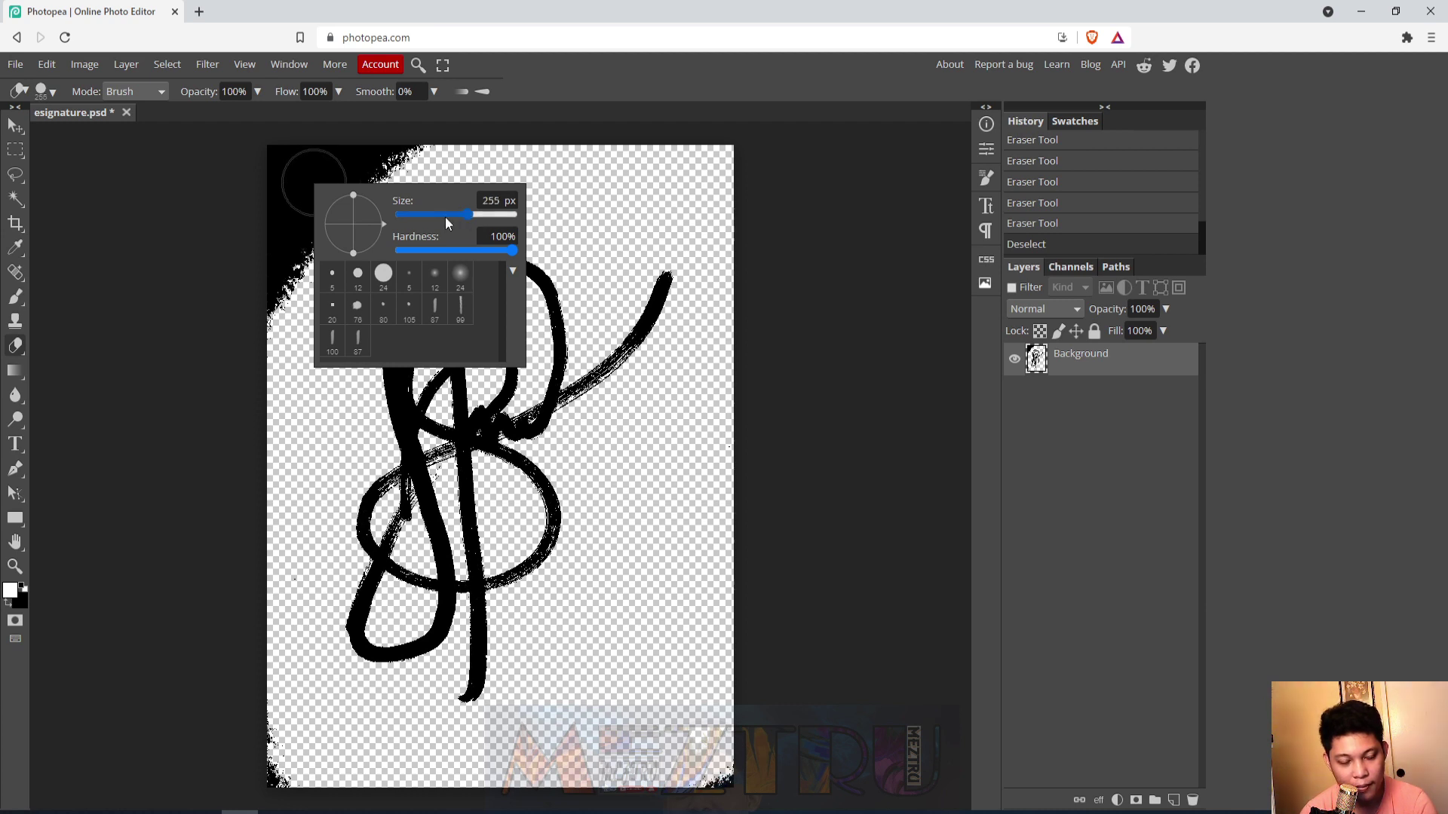
{"action": "mouse_move", "coordinate": [252, 215]}
{"action": "left_mouse_down"}
{"action": "mouse_move", "coordinate": [293, 171]}
{"action": "mouse_move", "coordinate": [259, 211]}
{"action": "mouse_move", "coordinate": [276, 158]}
{"action": "mouse_move", "coordinate": [261, 165]}
{"action": "mouse_move", "coordinate": [396, 148]}
{"action": "mouse_move", "coordinate": [327, 185]}
{"action": "mouse_move", "coordinate": [347, 200]}
{"action": "mouse_move", "coordinate": [291, 288]}
{"action": "mouse_move", "coordinate": [260, 226]}
{"action": "mouse_move", "coordinate": [259, 356]}
{"action": "mouse_move", "coordinate": [261, 189]}
{"action": "mouse_move", "coordinate": [302, 568]}
{"action": "mouse_move", "coordinate": [299, 690]}
{"action": "mouse_move", "coordinate": [275, 709]}
{"action": "mouse_move", "coordinate": [296, 794]}
{"action": "mouse_move", "coordinate": [765, 769]}
{"action": "left_mouse_up"}
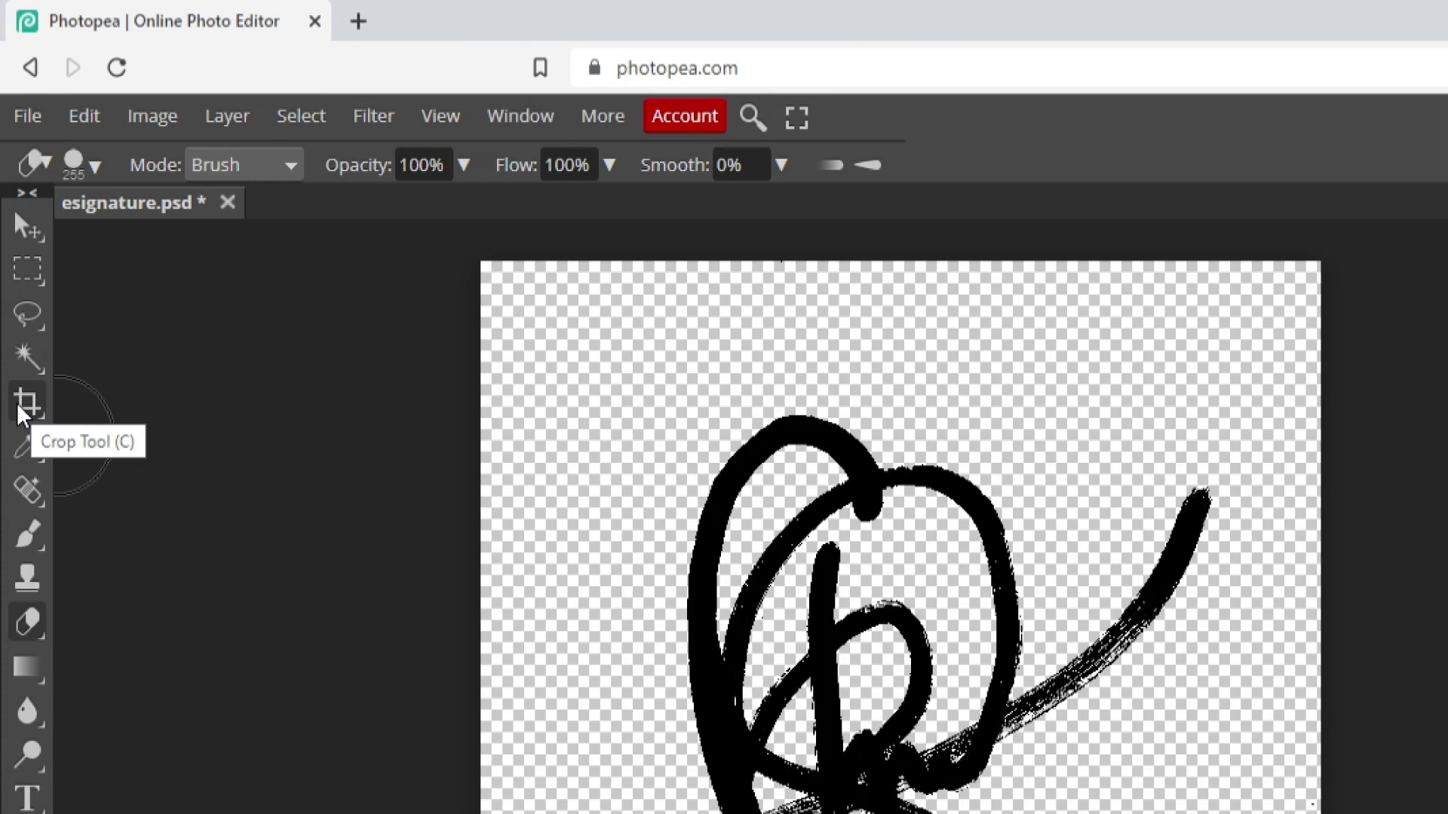
Crop away the empty areas above and below the signature to a height of about 1671 px.
{"action": "left_click", "coordinate": [24, 411]}
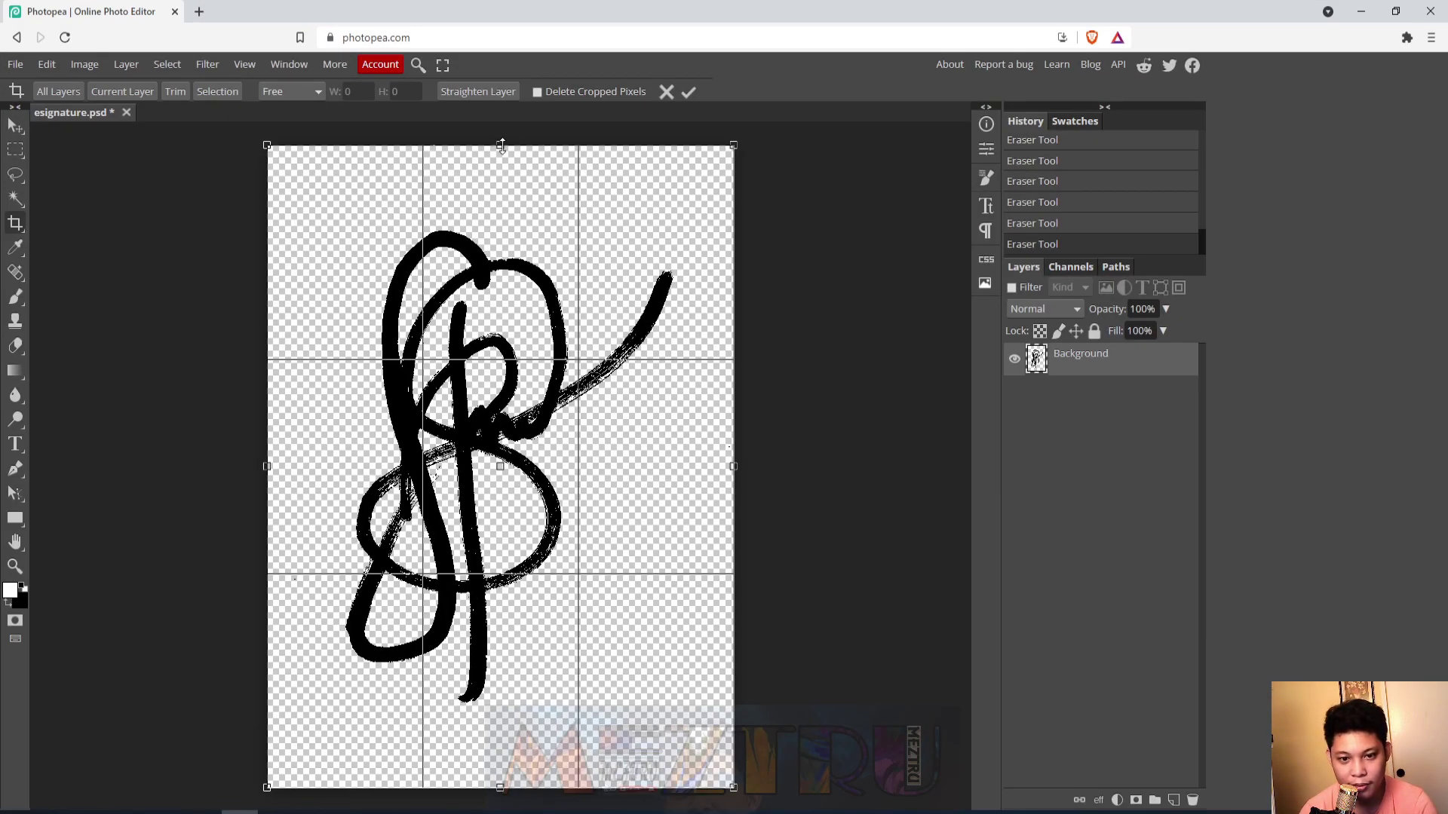
{"action": "left_click_drag", "start_coordinate": [501, 144], "coordinate": [504, 231]}
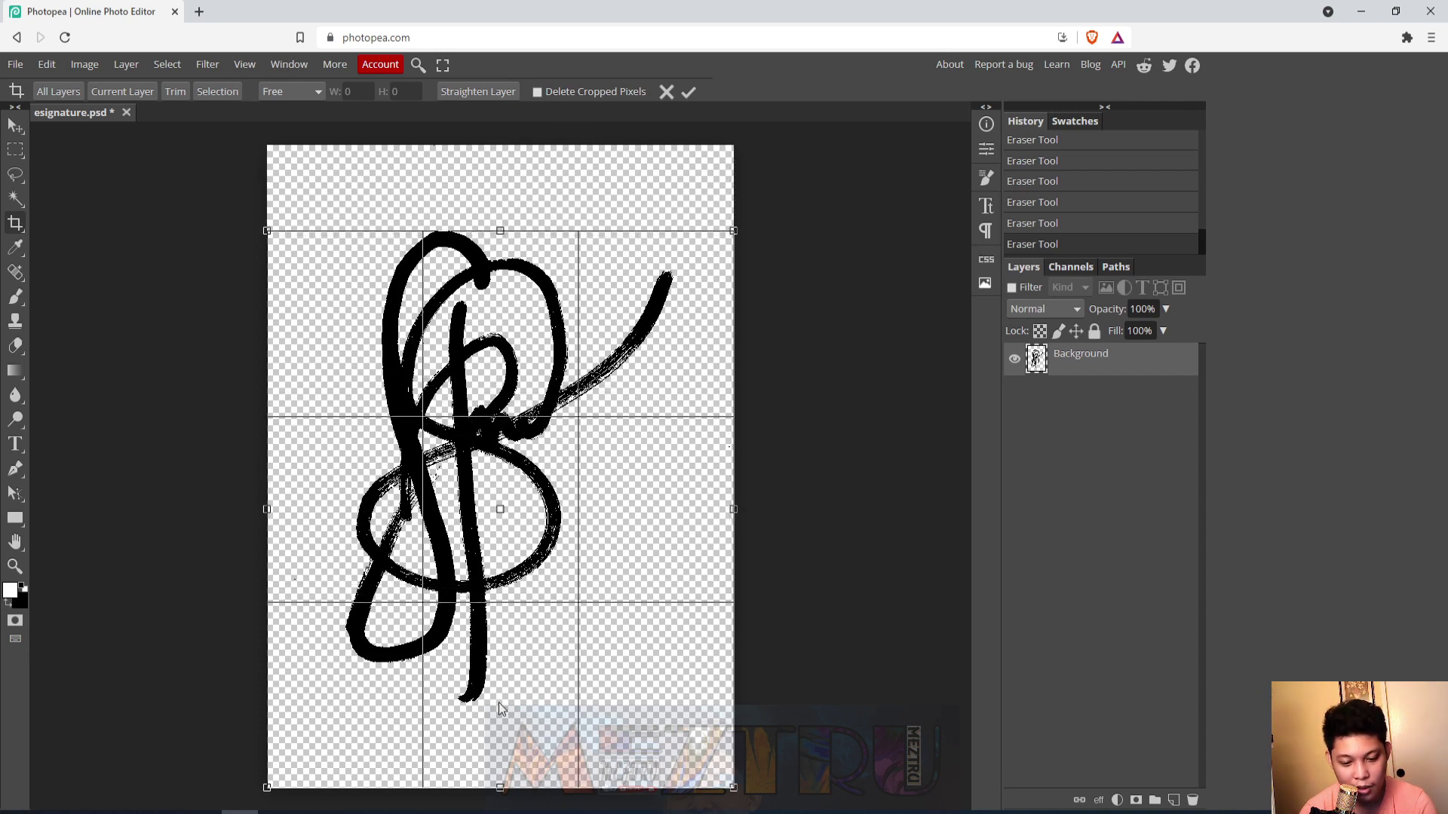
{"action": "left_click_drag", "start_coordinate": [499, 787], "coordinate": [511, 665]}
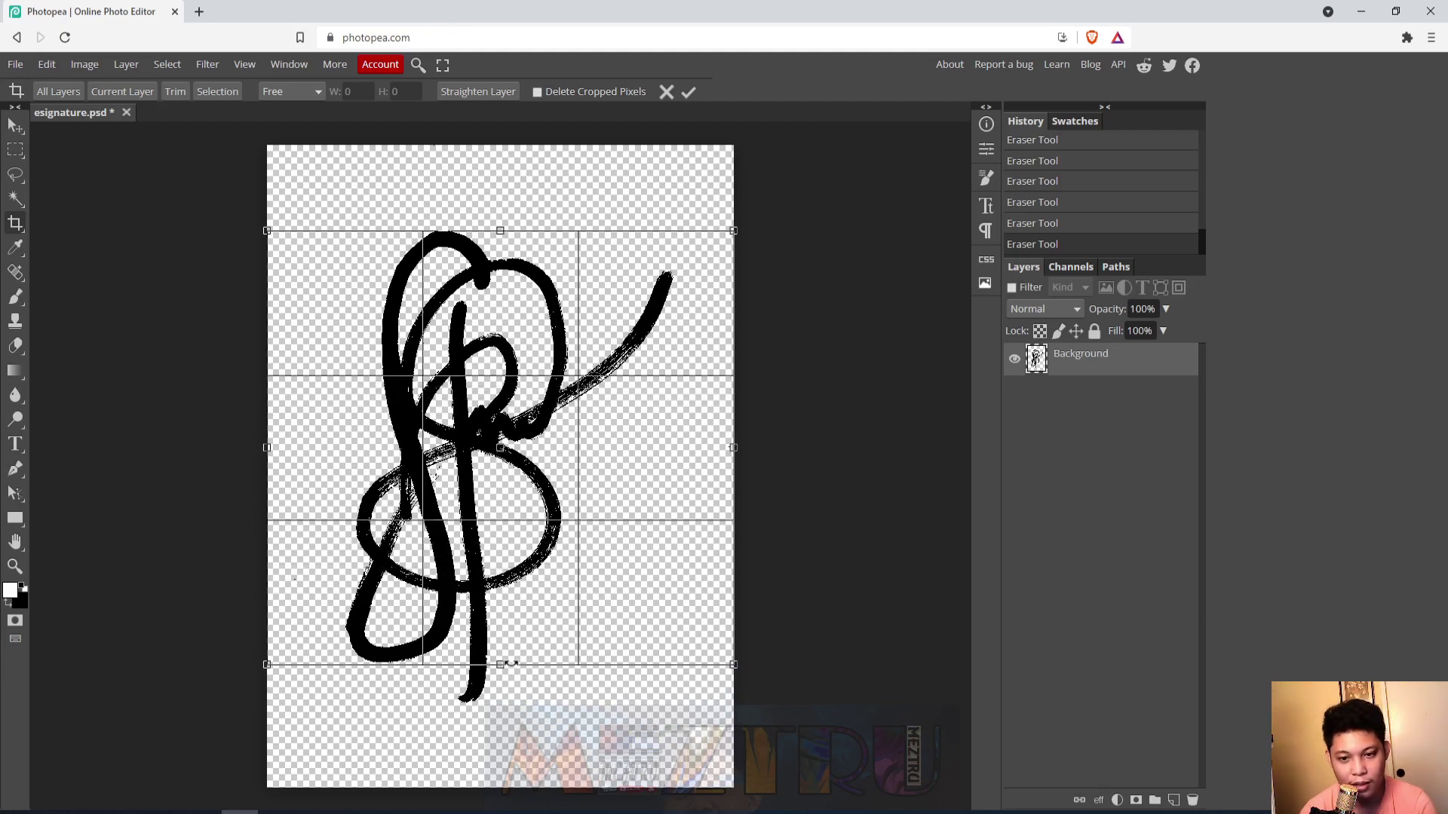
{"action": "left_click", "coordinate": [689, 97]}
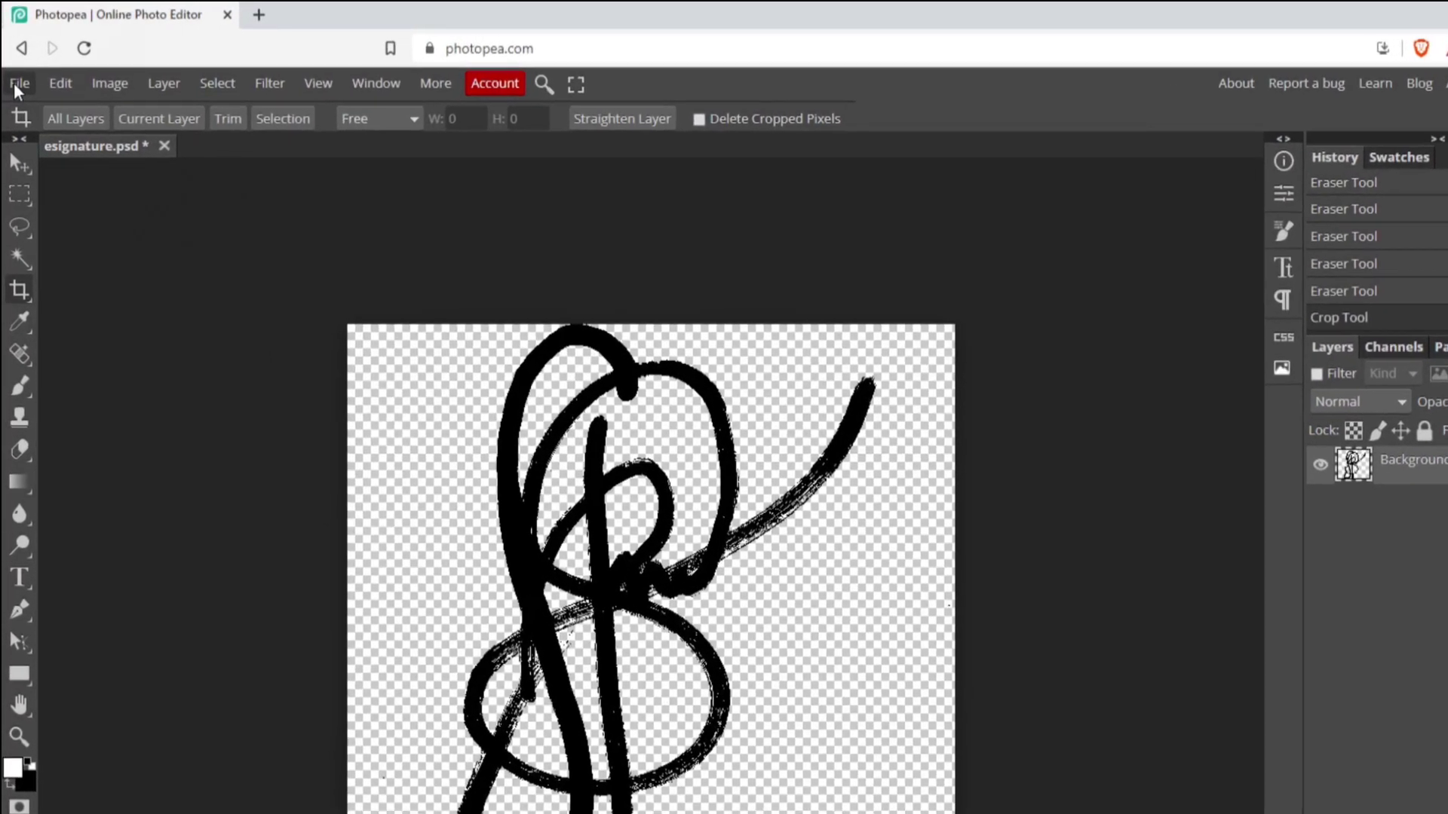
Export the cropped signature as a PNG at 100% quality with "don't use palettes" turned off, saving it as esignature.png on the Desktop.
{"action": "left_click", "coordinate": [14, 66]}
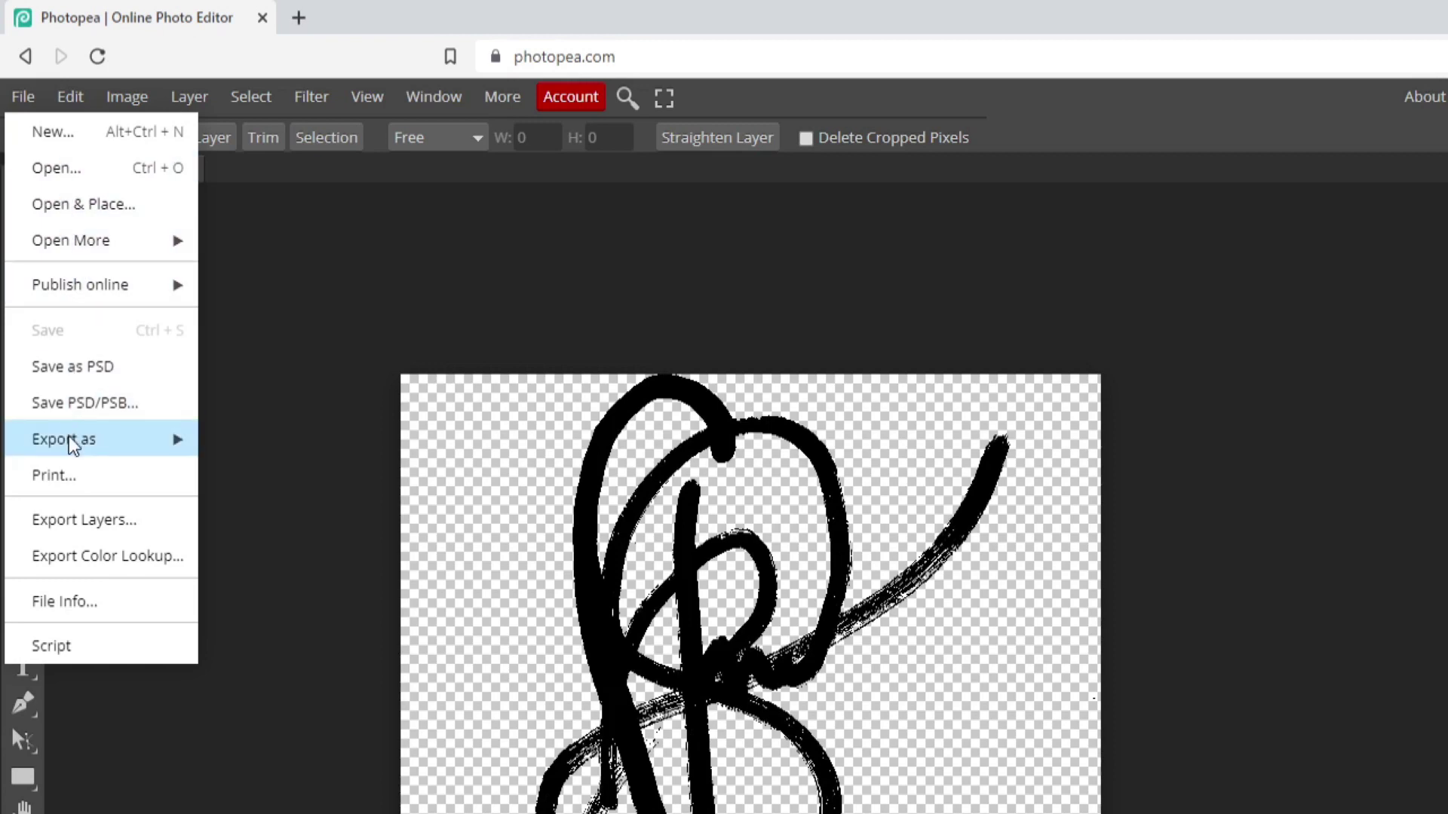
{"action": "mouse_move", "coordinate": [69, 444]}
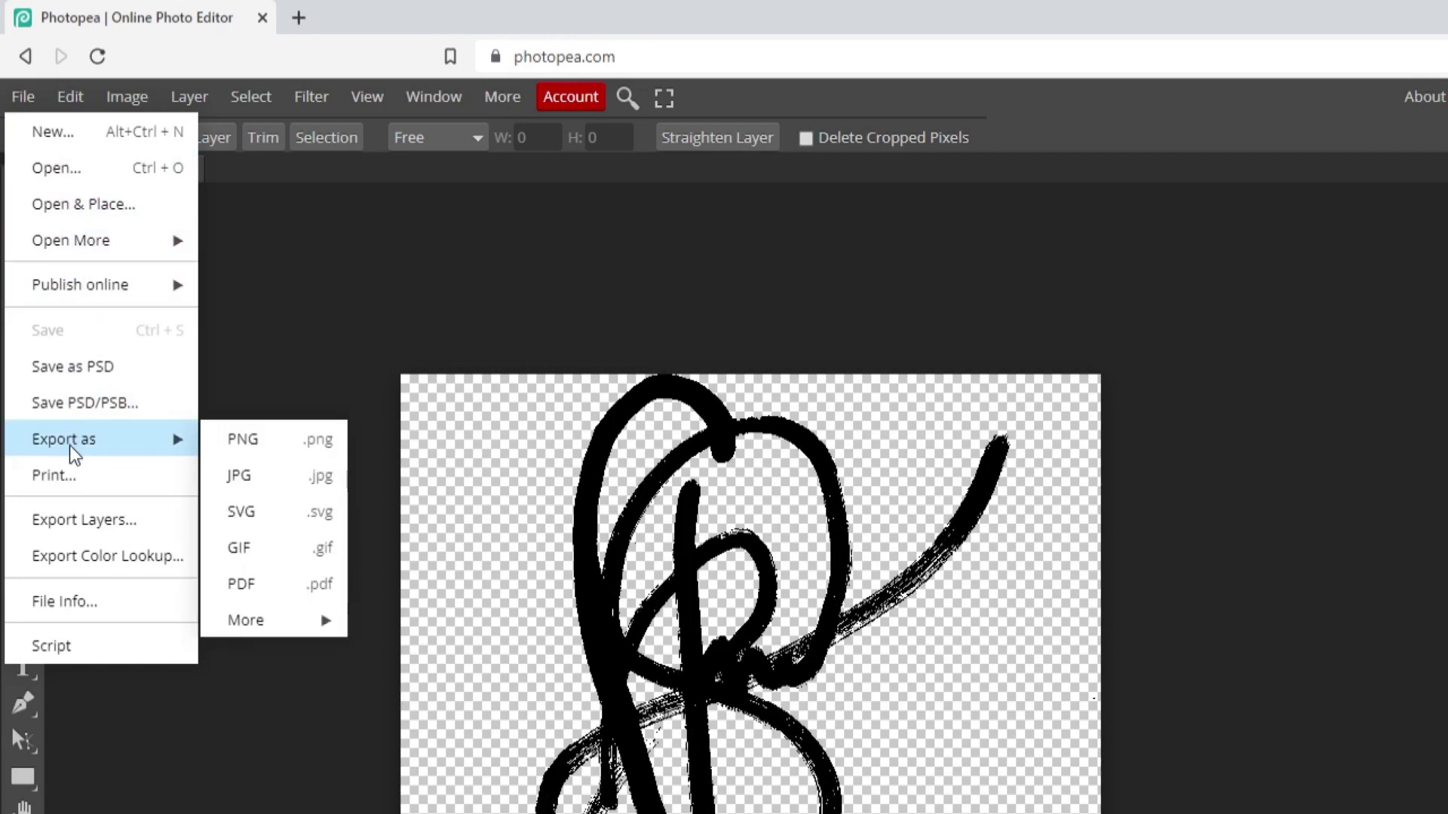
{"action": "left_click", "coordinate": [259, 441]}
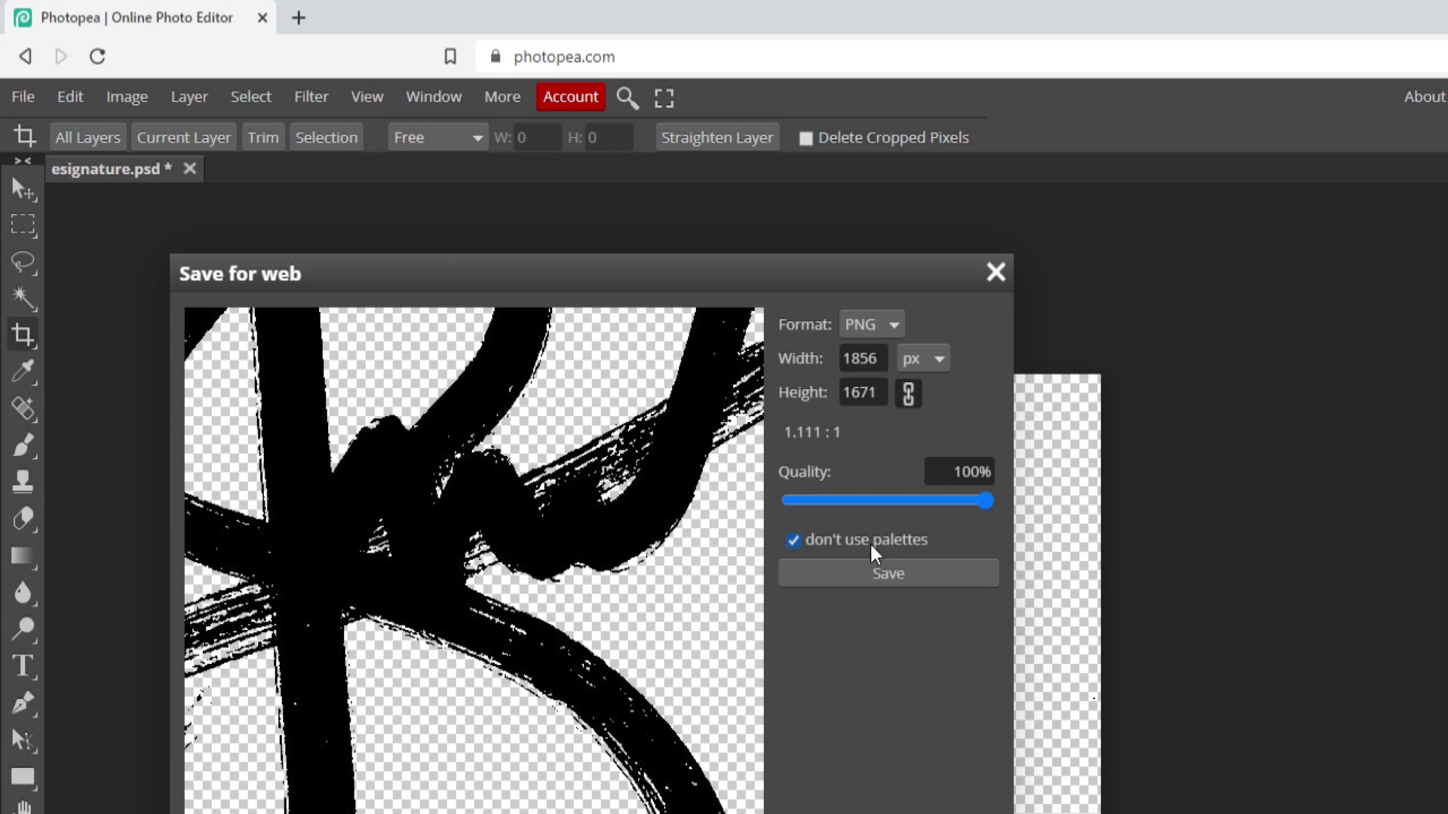
{"action": "left_click", "coordinate": [794, 540]}
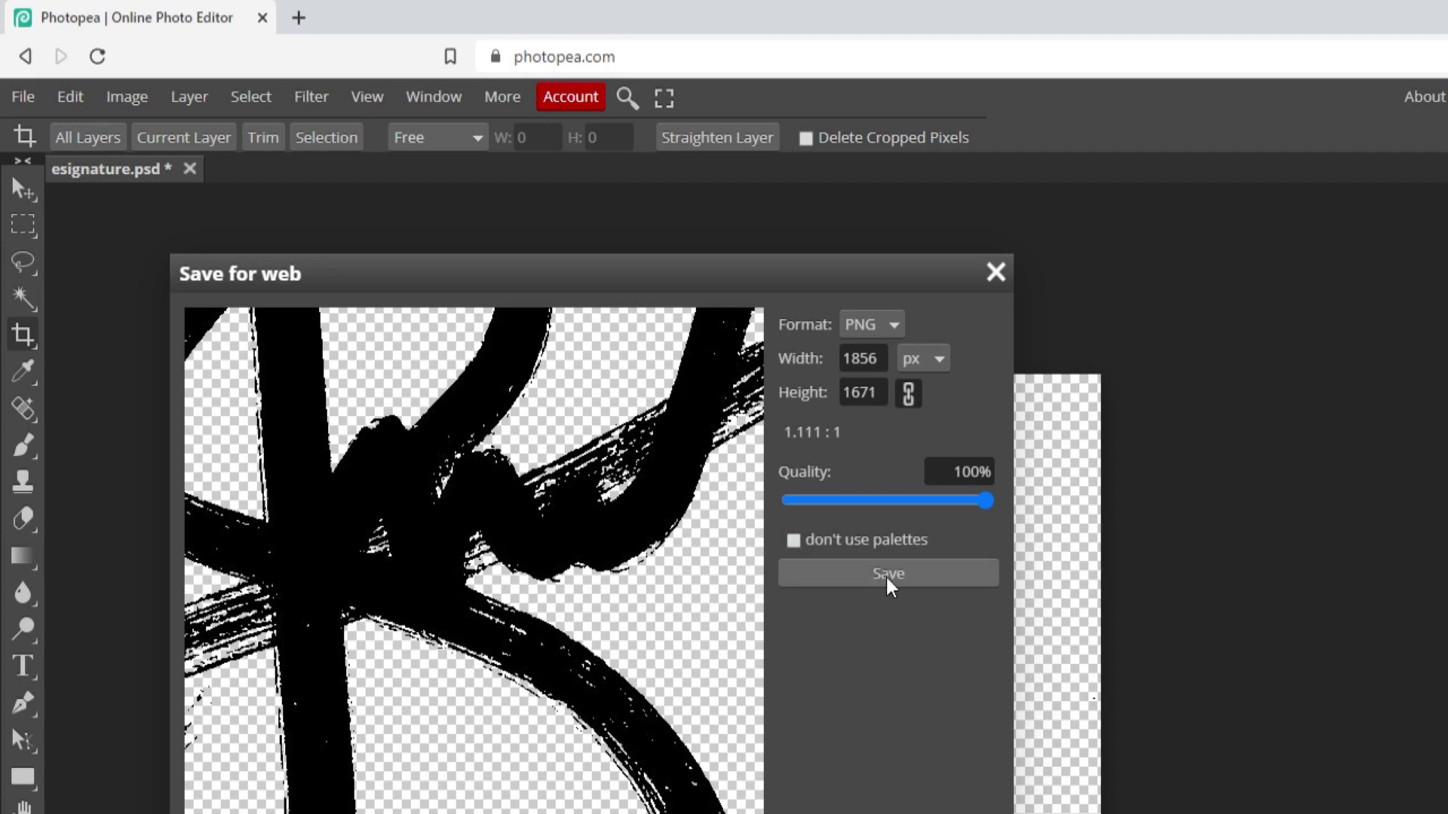
{"action": "left_click", "coordinate": [885, 574]}
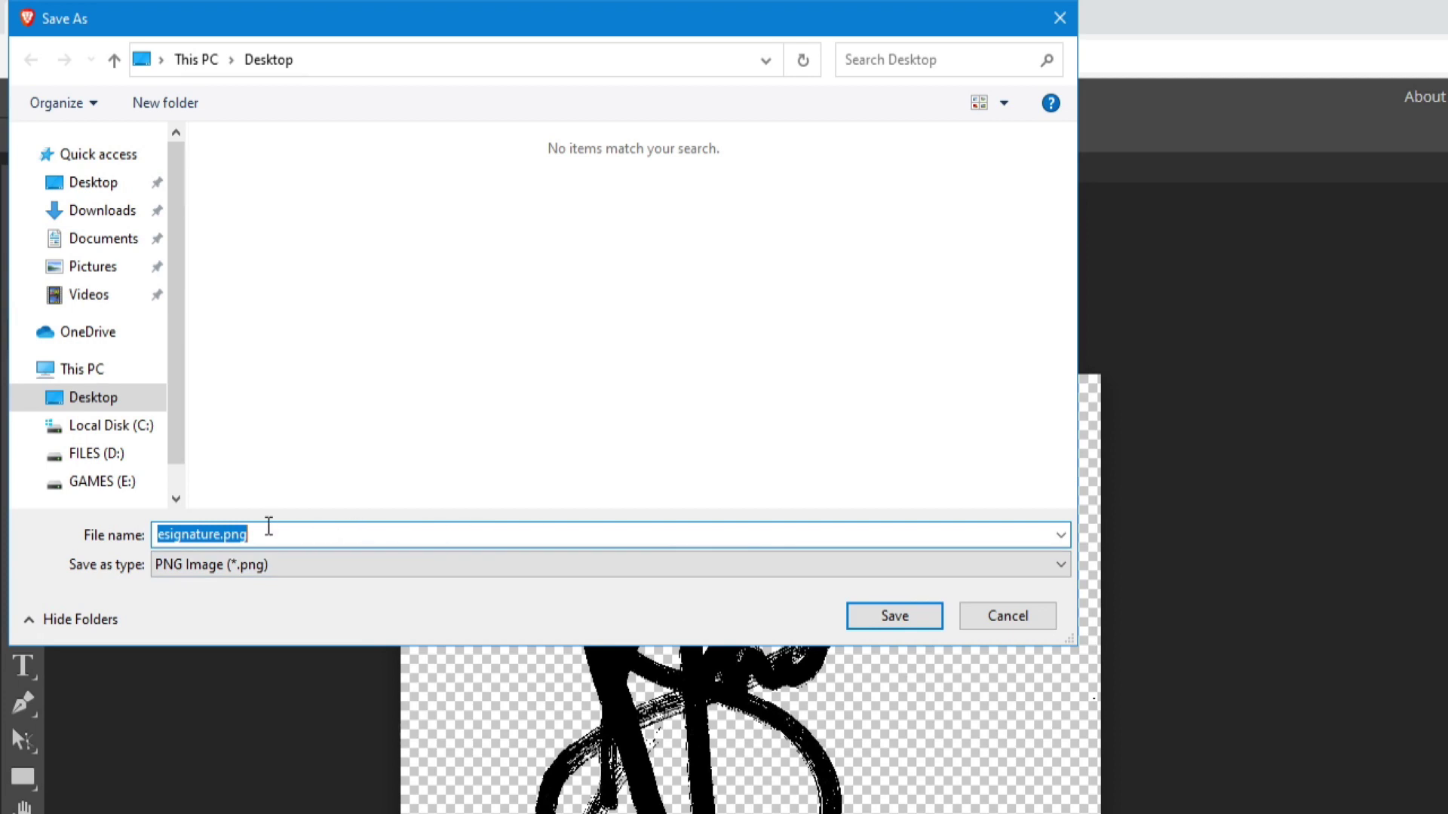
{"action": "left_click", "coordinate": [91, 185]}
{"action": "left_click", "coordinate": [903, 610]}
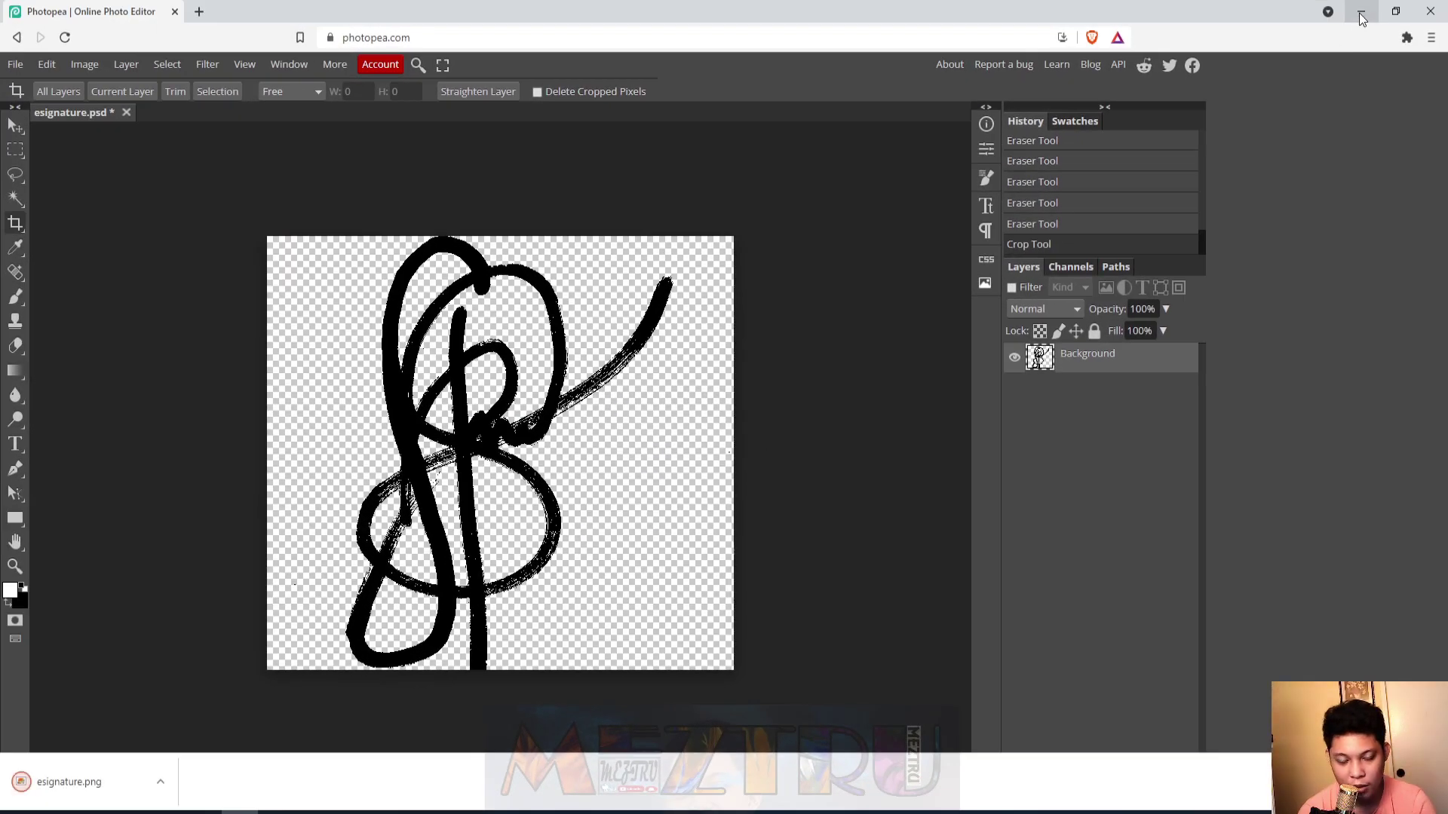
Minimize the browser and move esignature.png on the desktop so it sits beside the JPG version and the PNPKI form.
{"action": "left_click", "coordinate": [1359, 13]}
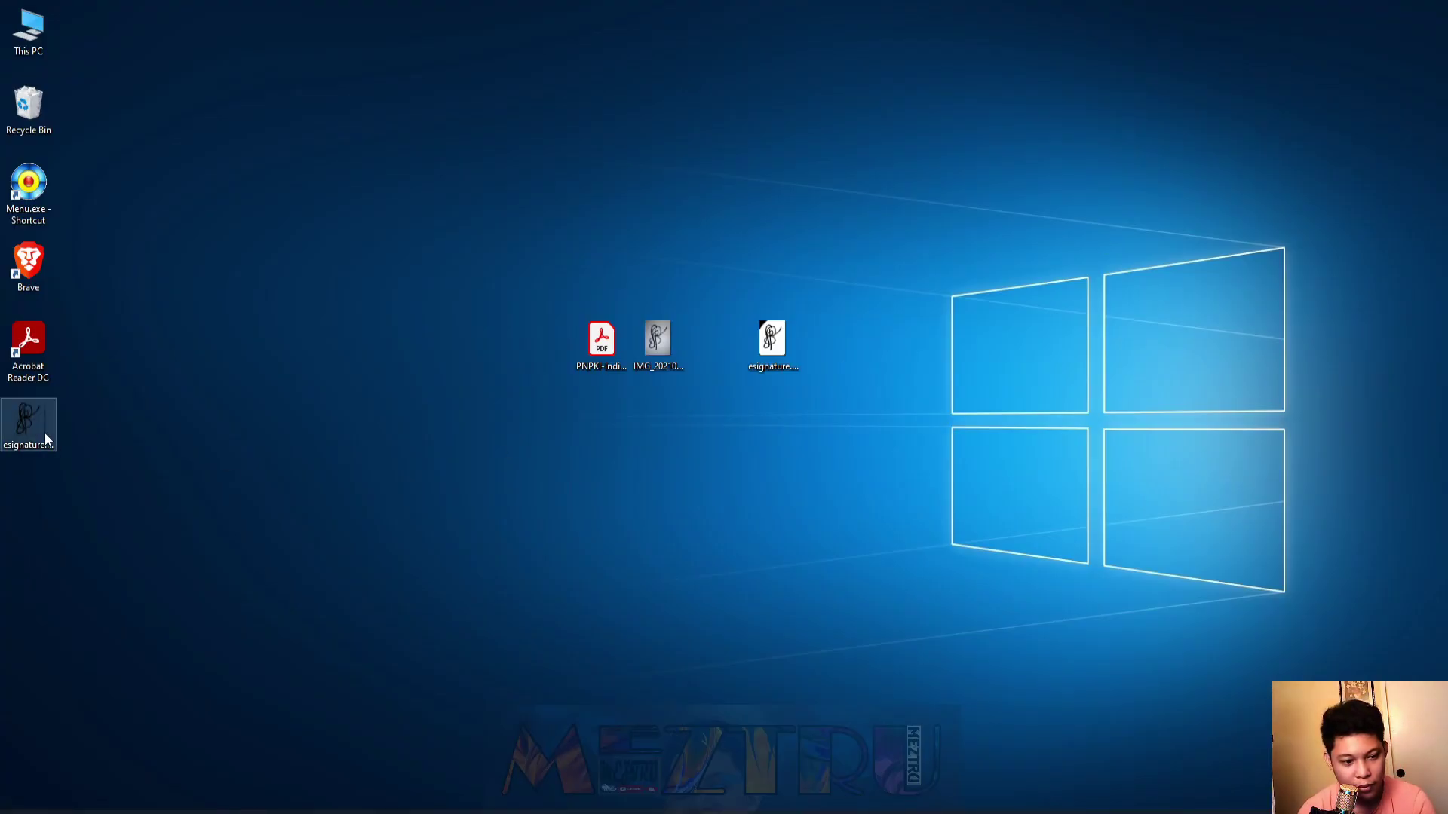
{"action": "left_click_drag", "start_coordinate": [43, 433], "coordinate": [716, 343]}
{"action": "left_click_drag", "start_coordinate": [821, 334], "coordinate": [829, 340]}
{"action": "left_click_drag", "start_coordinate": [772, 265], "coordinate": [910, 459]}
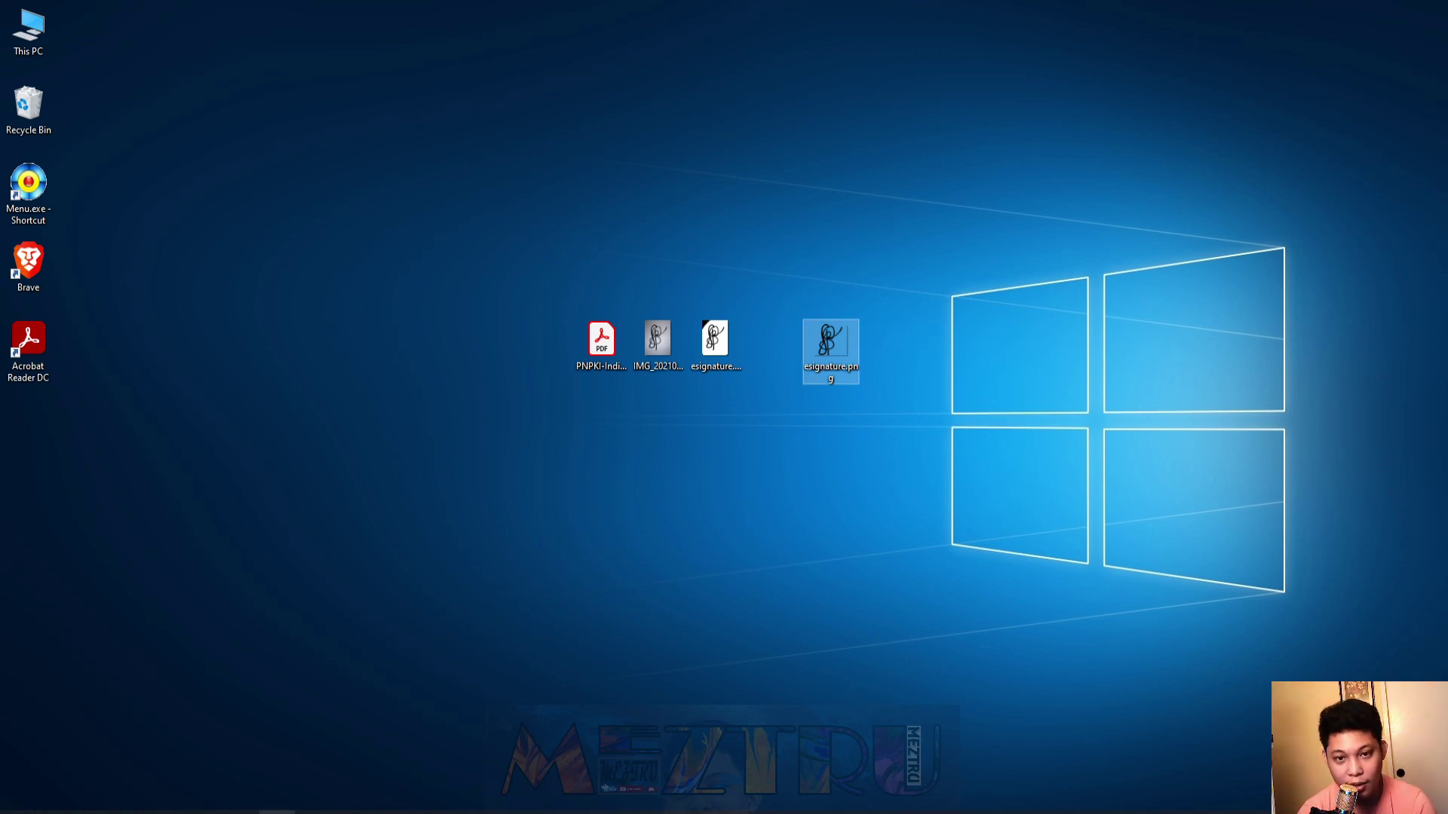
Switch to the PNPKI form in Acrobat Reader and replace the image in the Signature field with esignature.png from the Desktop.
{"action": "mouse_move", "coordinate": [277, 812]}
{"action": "left_click_drag", "start_coordinate": [277, 812], "coordinate": [945, 314]}
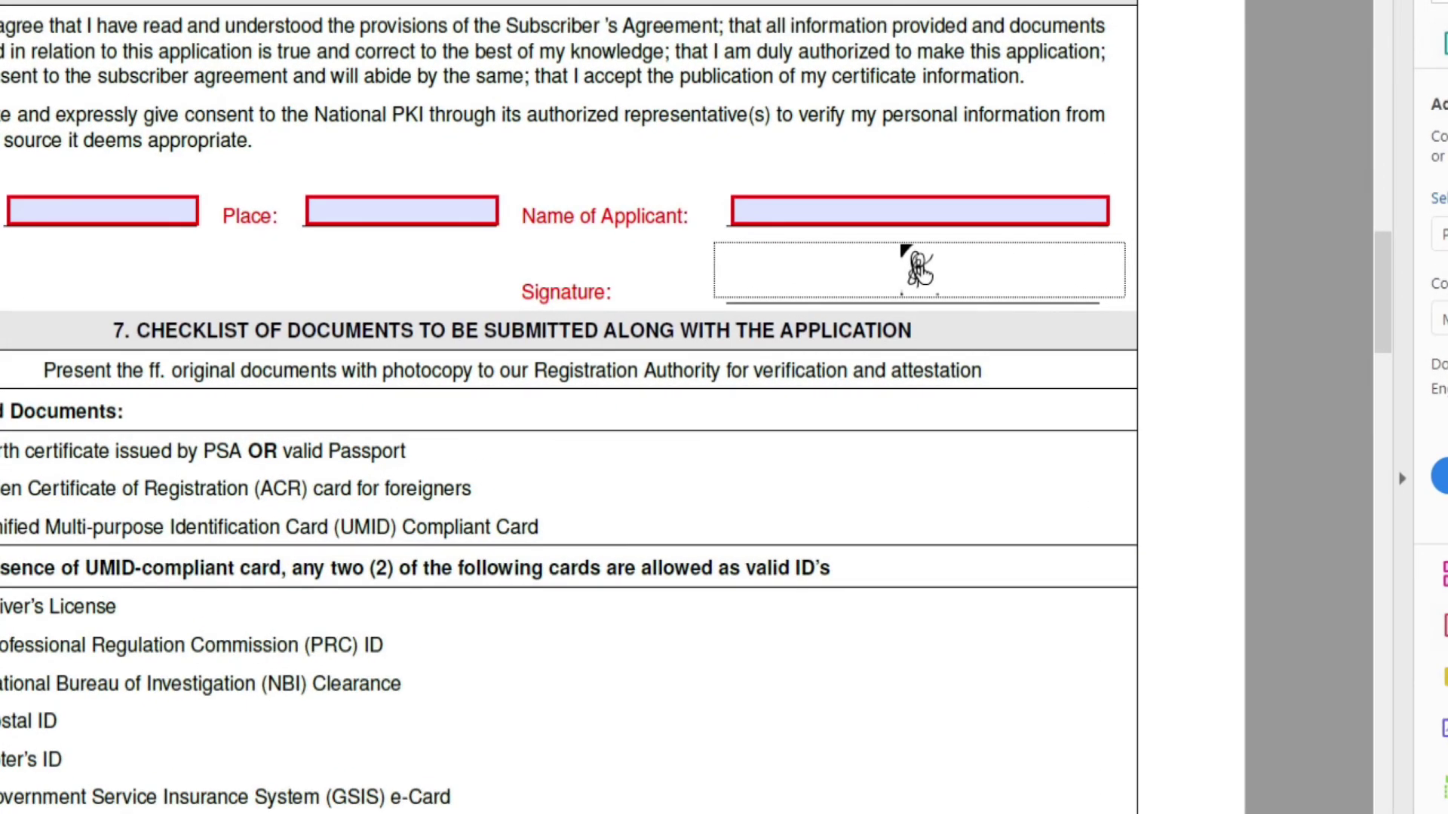
{"action": "left_click_drag", "start_coordinate": [919, 267], "coordinate": [915, 264]}
{"action": "left_click", "coordinate": [707, 181]}
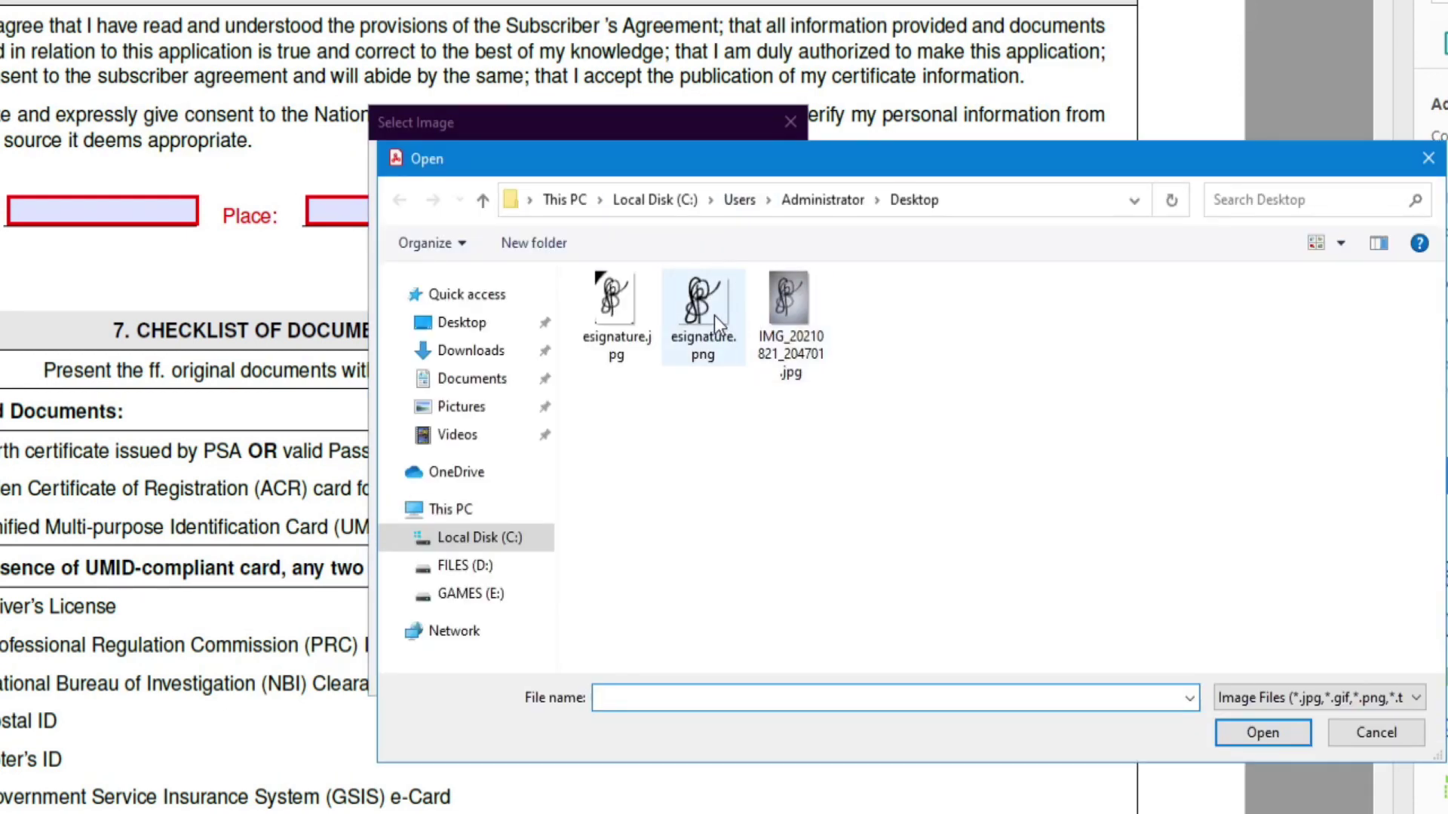
{"action": "left_click", "coordinate": [698, 359]}
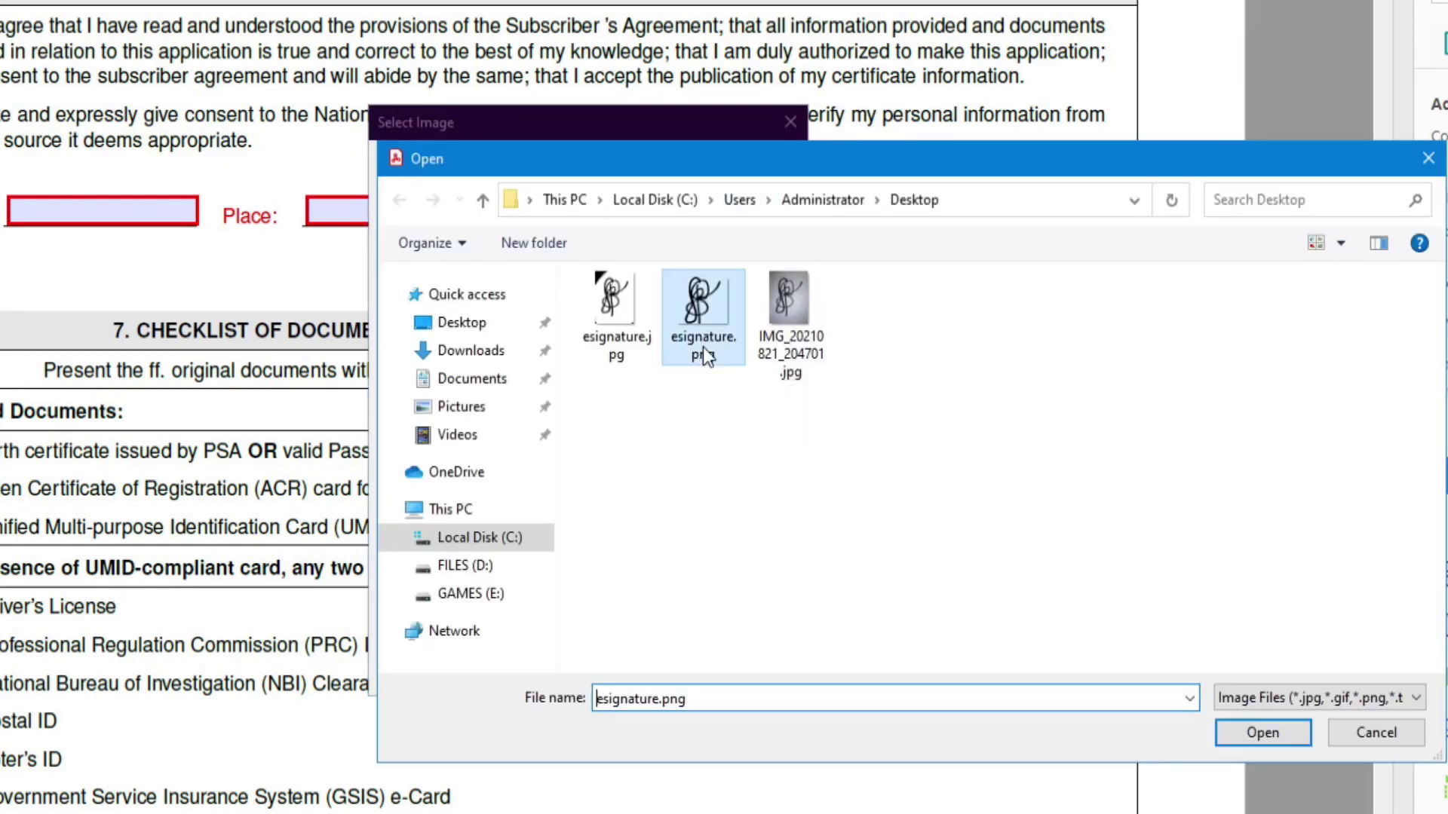
{"action": "left_click", "coordinate": [1231, 736]}
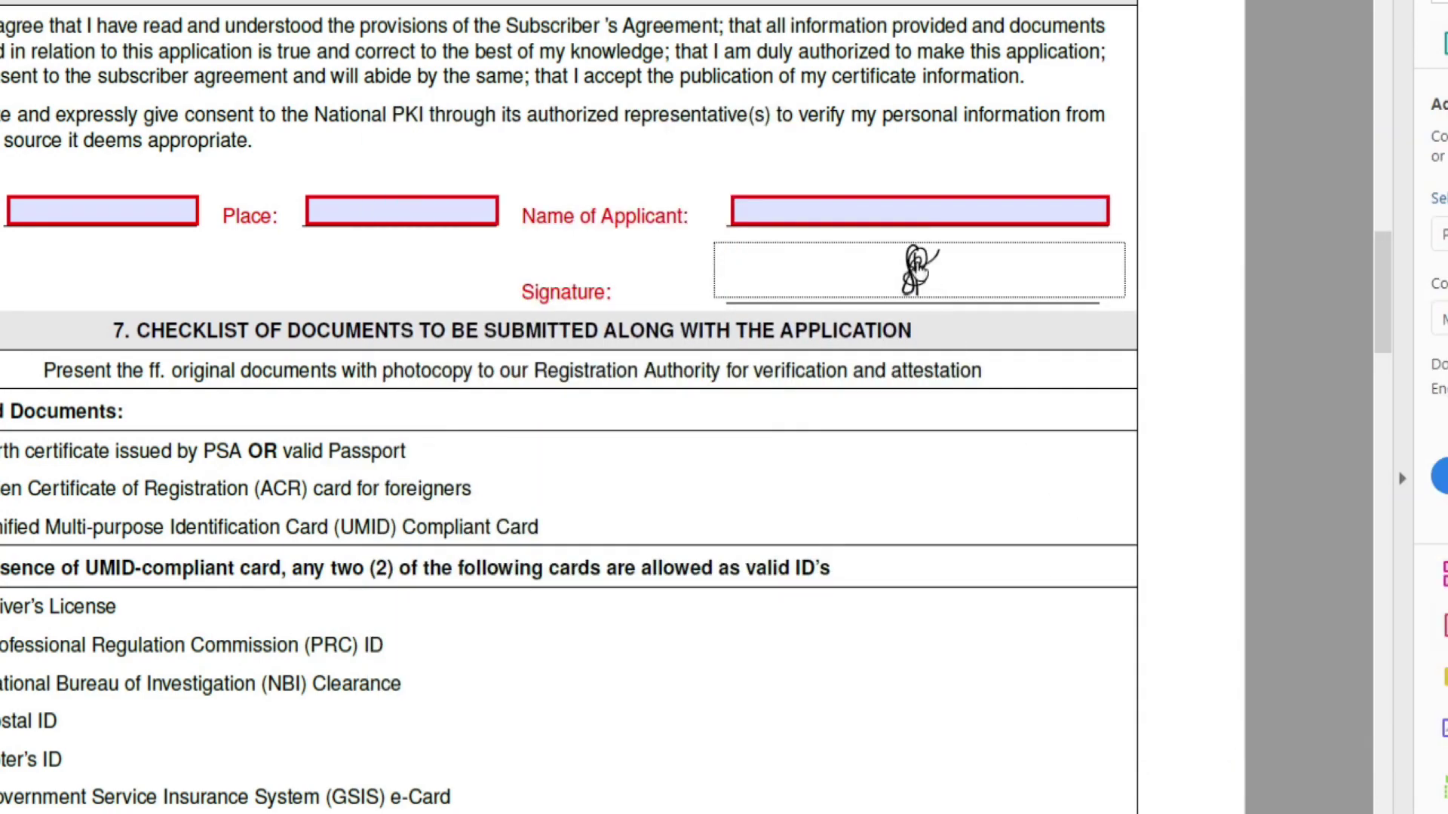